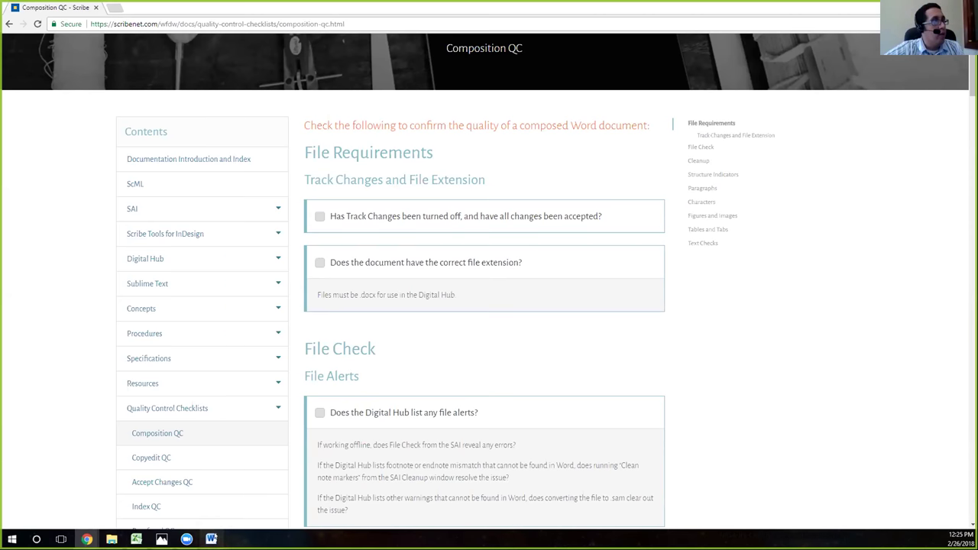
Step: Turn Track Changes on and back off, then confirm the document has no tracked changes or comments
left_click(211, 539)
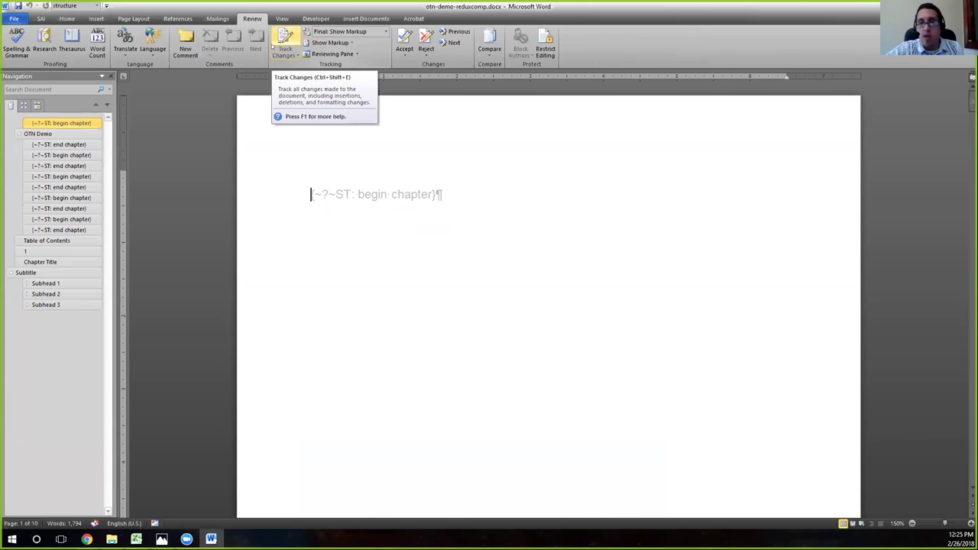
left_click(272, 46)
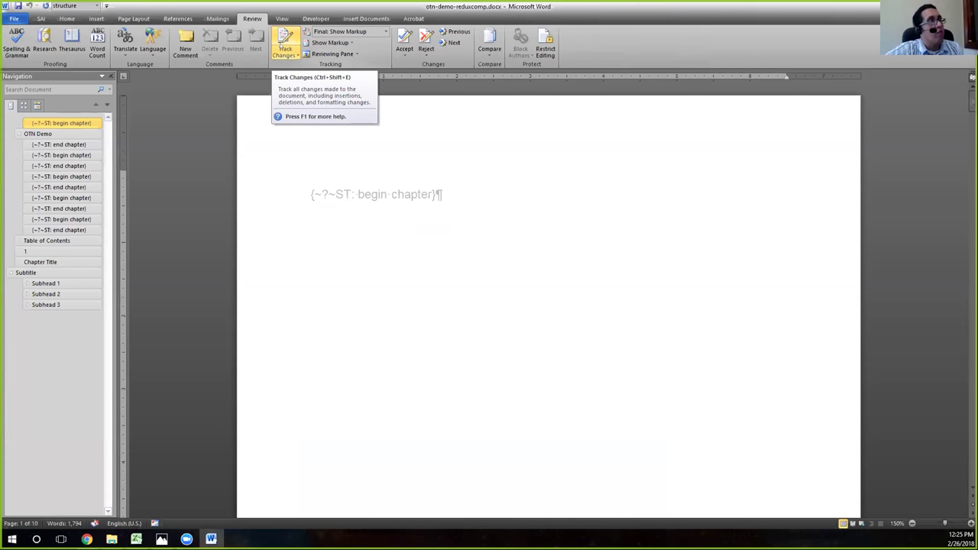
left_click(283, 39)
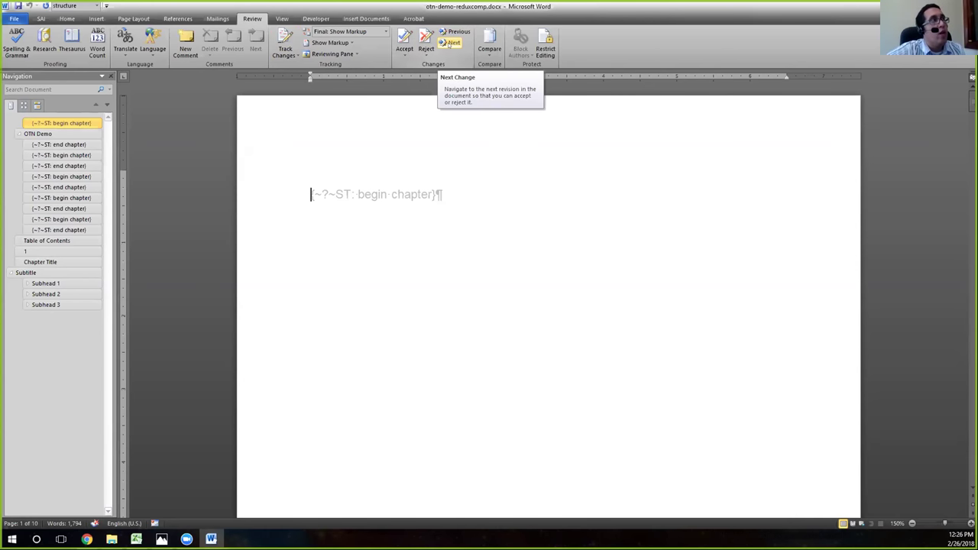
left_click(450, 43)
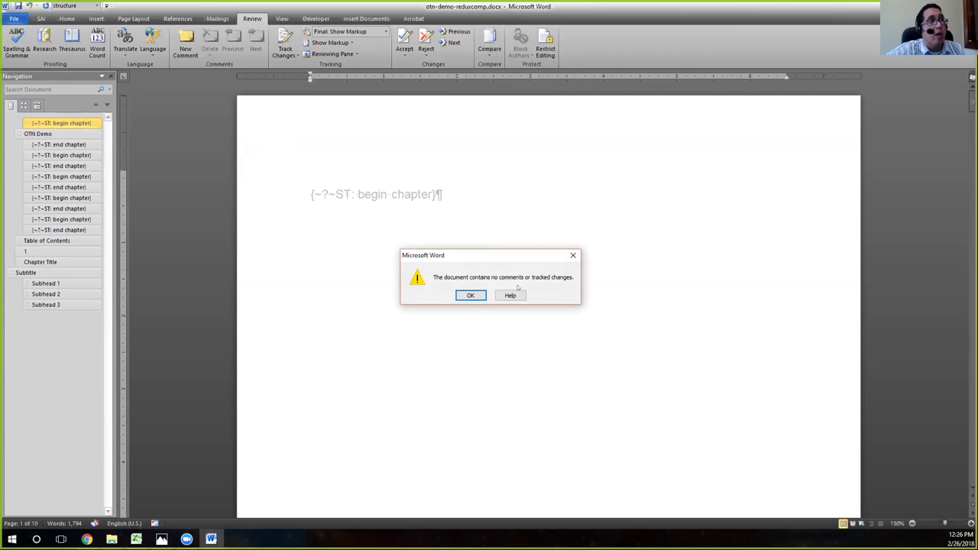
left_click(468, 296)
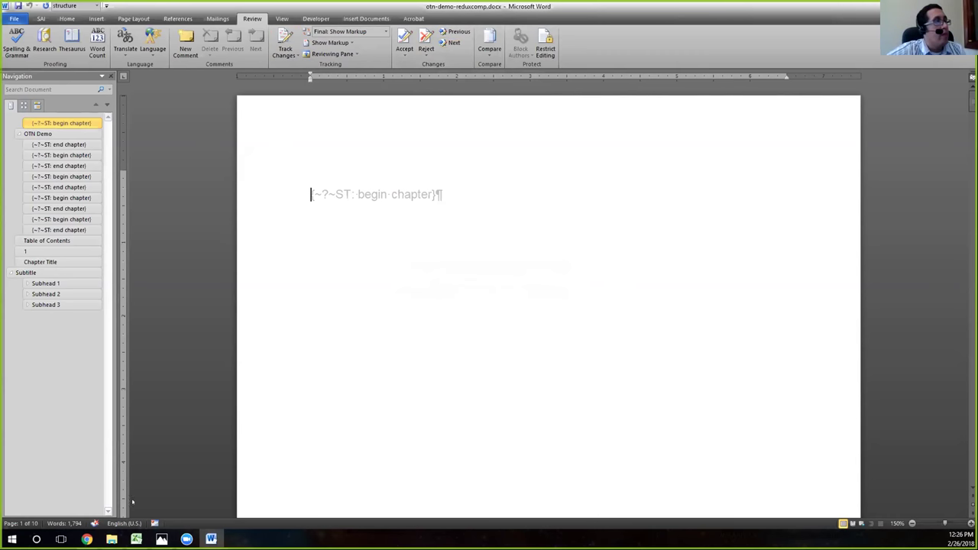
mouse_move(86, 539)
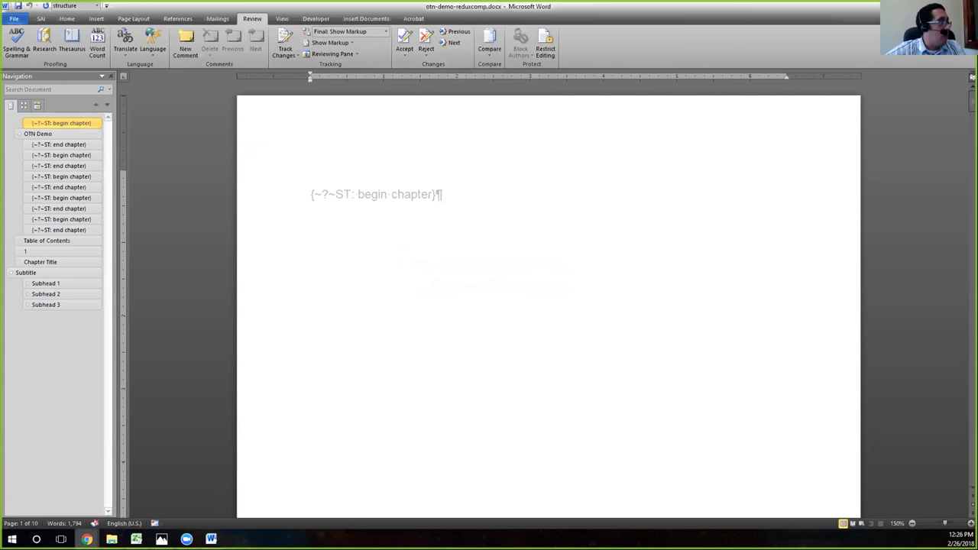
Step: Tick the Track Changes question in the QC checklist and highlight the note that files must be .docx
left_click(164, 498)
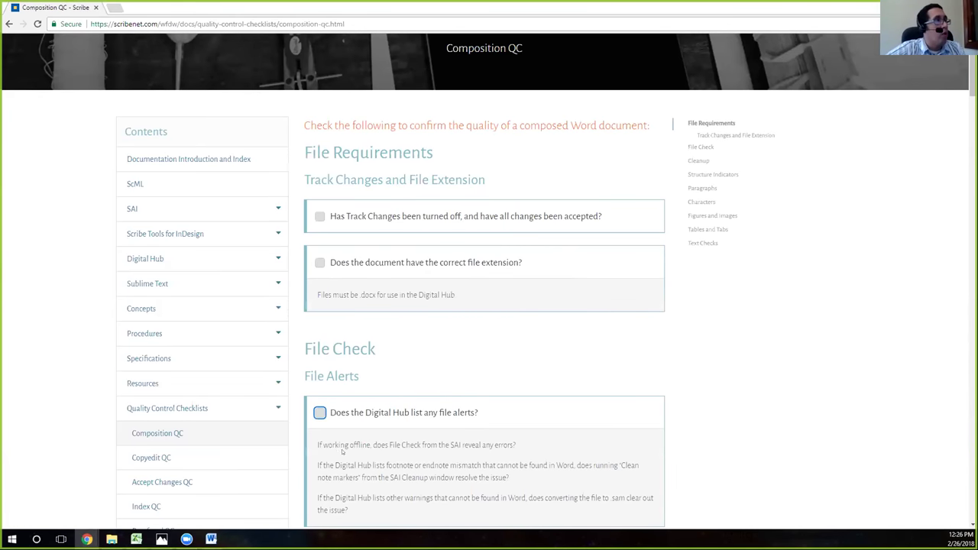
left_click(321, 222)
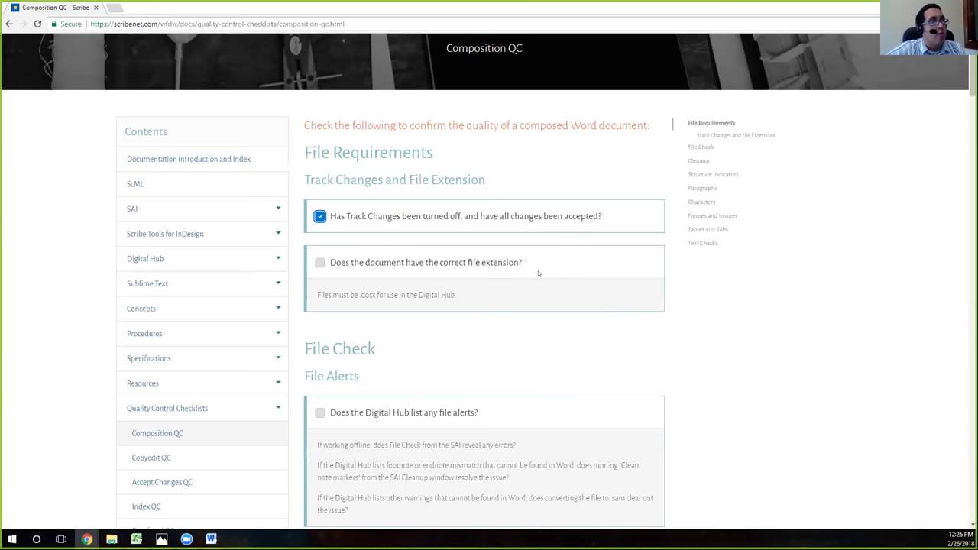
scroll(538, 272, "down", 1)
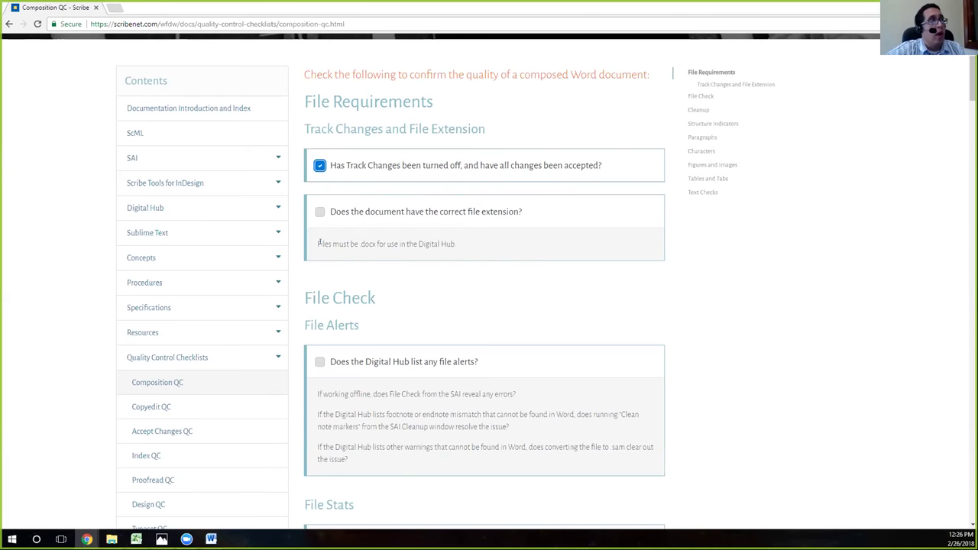
left_click_drag(319, 243, 484, 260)
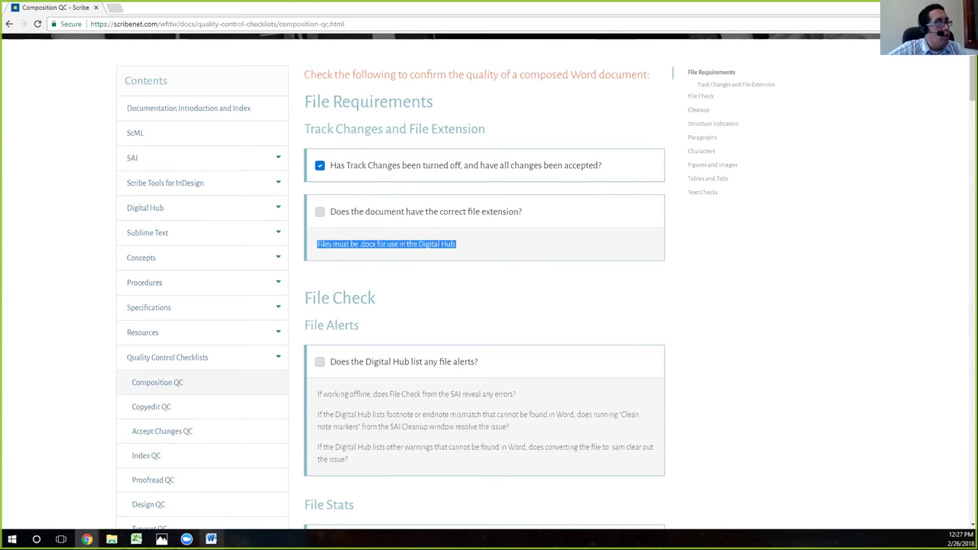
mouse_move(211, 538)
left_click(216, 517)
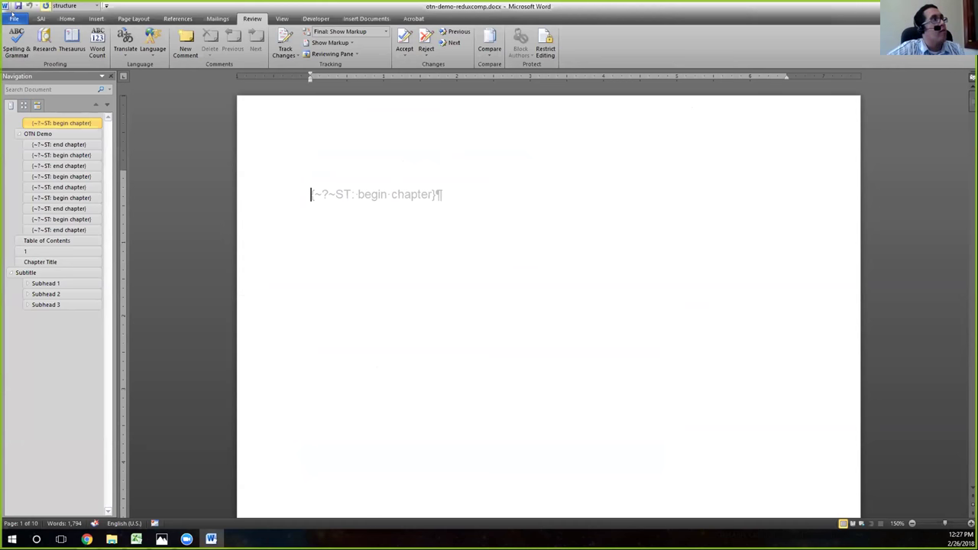
Step: Save the document as otn-demo-reduxcomp.docx in Word Document (*.docx) format
left_click(14, 18)
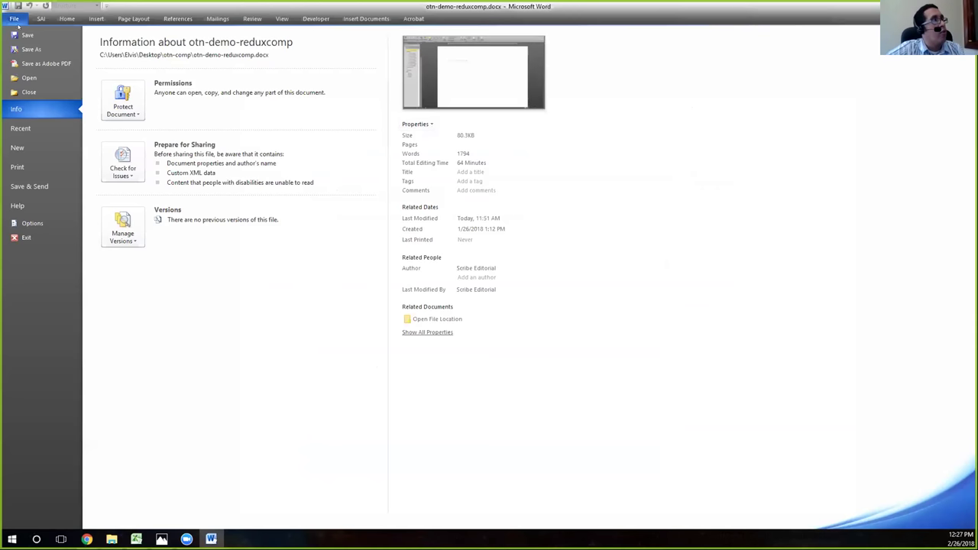
left_click(30, 48)
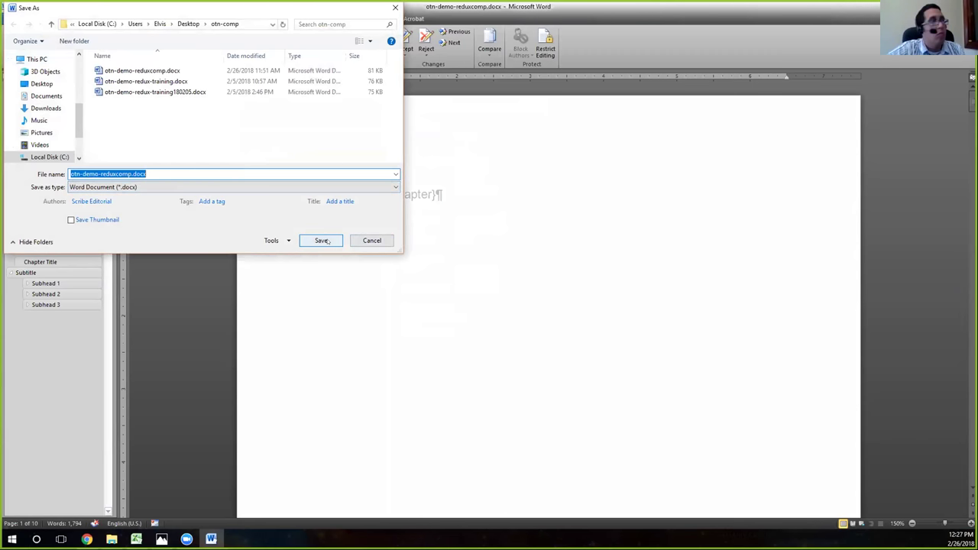
left_click(321, 240)
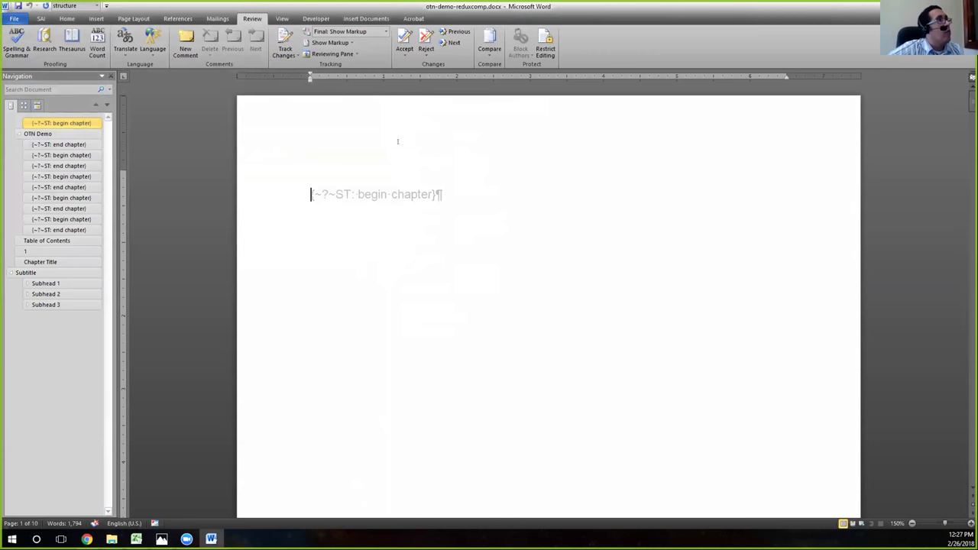
key("alt+Tab")
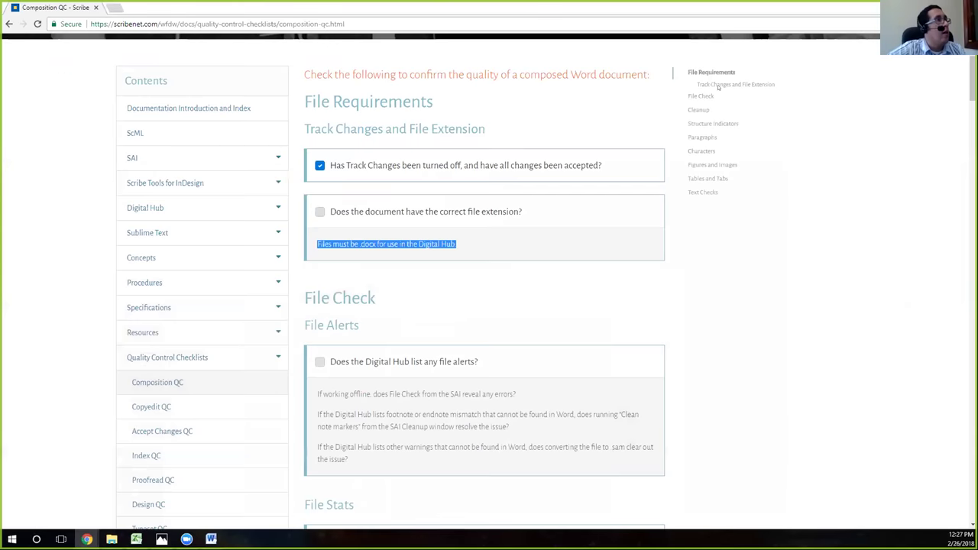
Step: Tick the 'correct file extension' and 'Does the Digital Hub list any file alerts?' questions
left_click(320, 212)
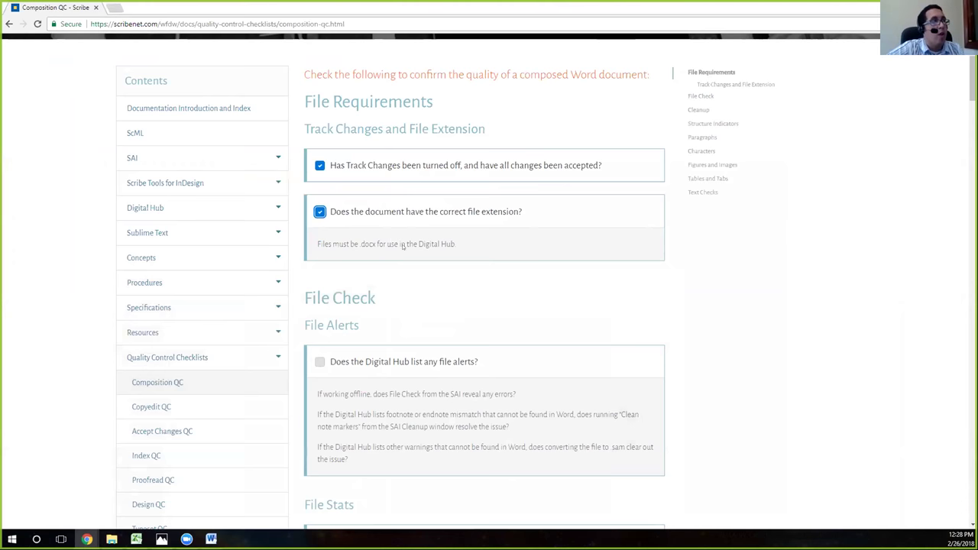
scroll(533, 258, "down", 3)
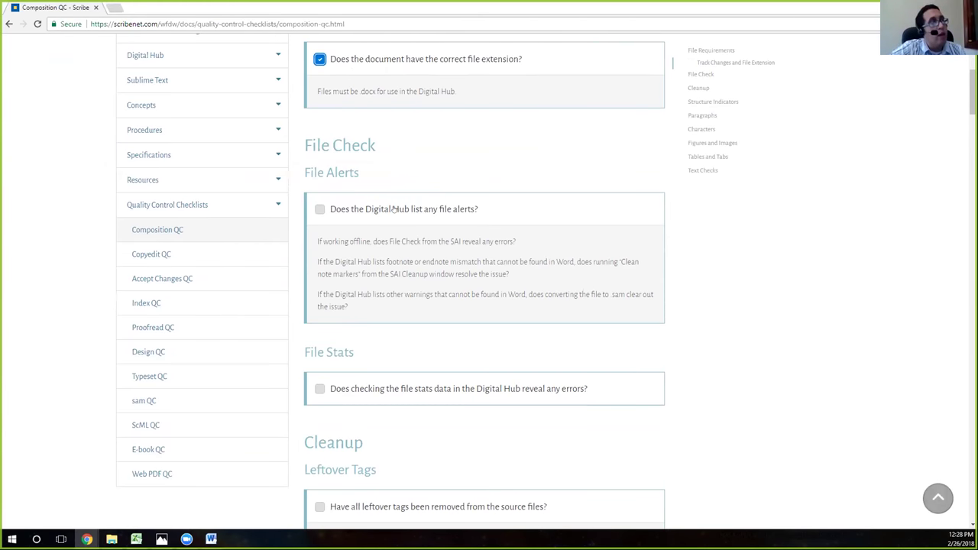
left_click(320, 208)
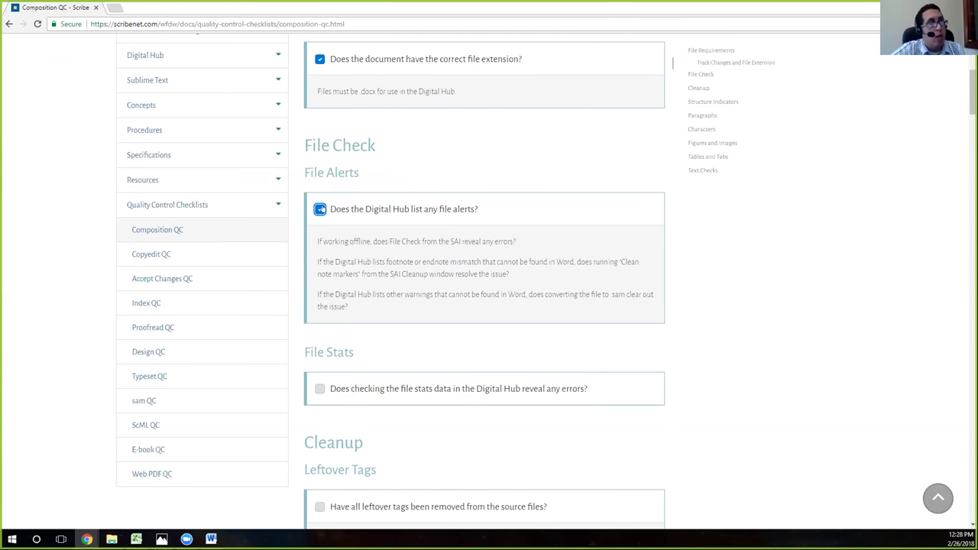
scroll(376, 288, "up", 1)
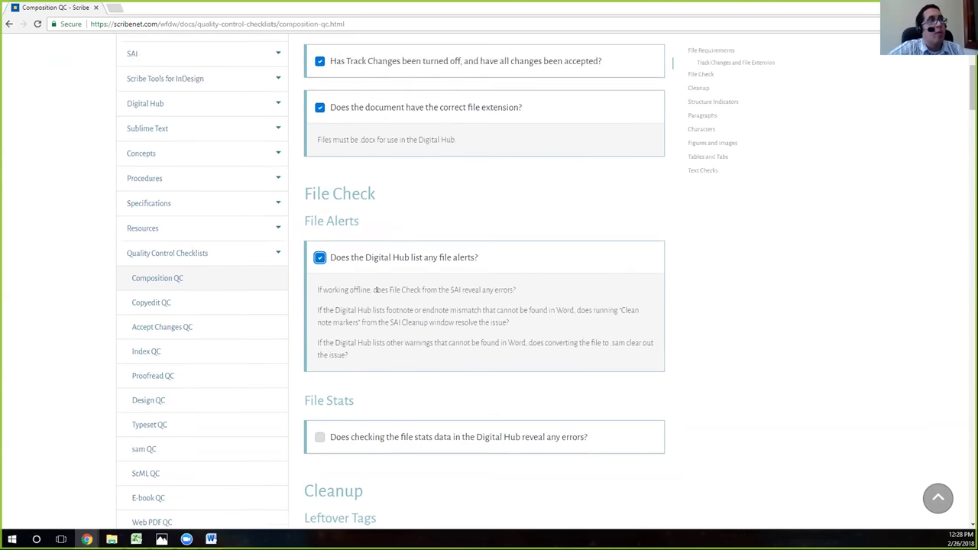
scroll(377, 287, "down", 2)
scroll(379, 287, "up", 4)
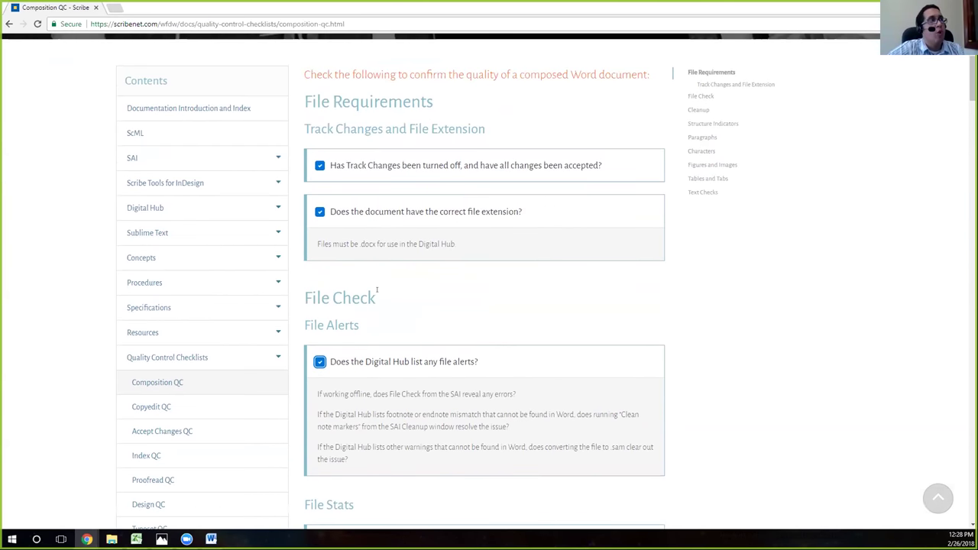
scroll(387, 321, "down", 2)
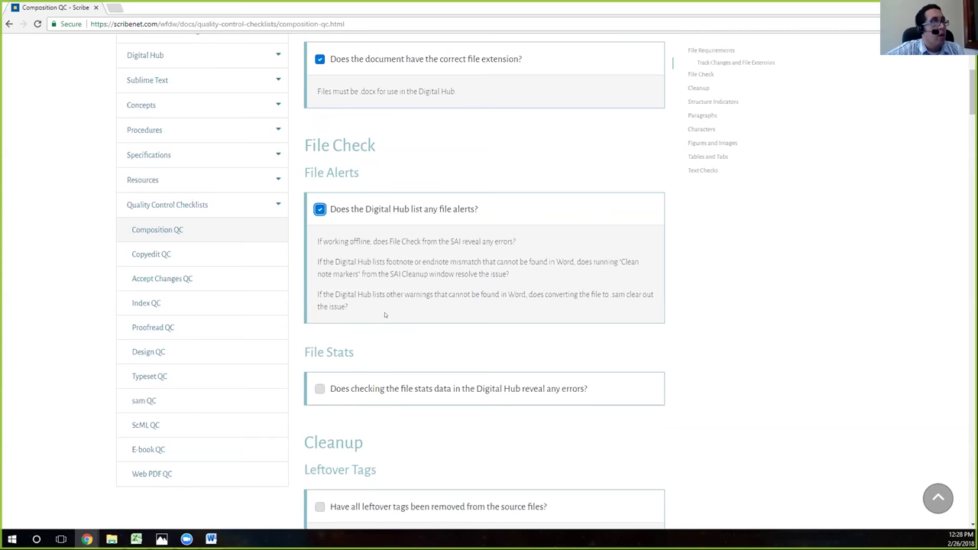
Step: Tick the File Stats question about Digital Hub file stats errors in the checklist
scroll(385, 315, "down", 1)
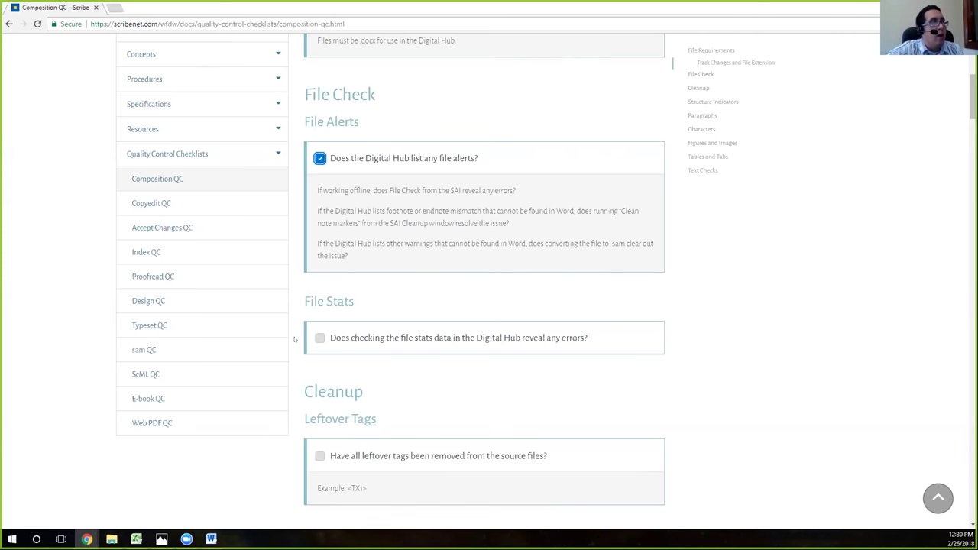
key("Tab")
key("space")
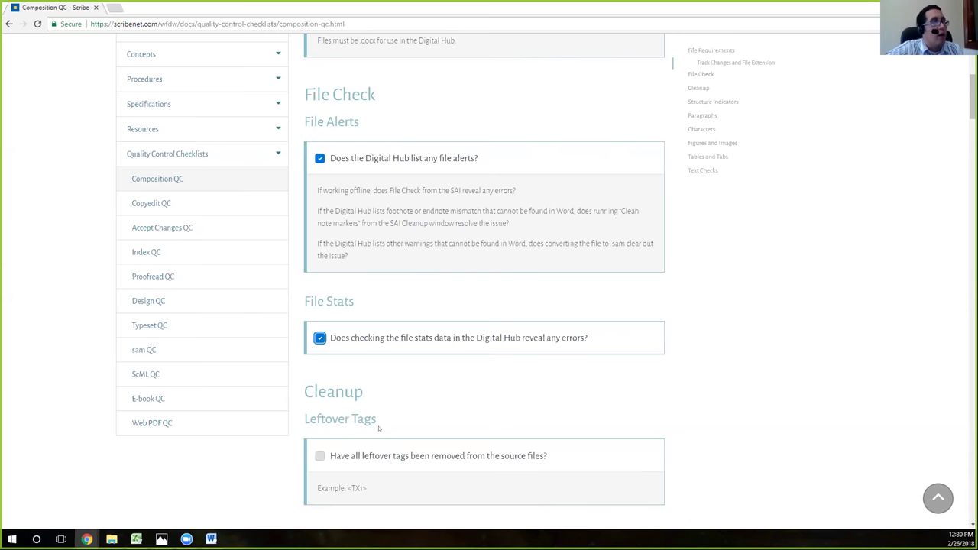
scroll(379, 429, "down", 3)
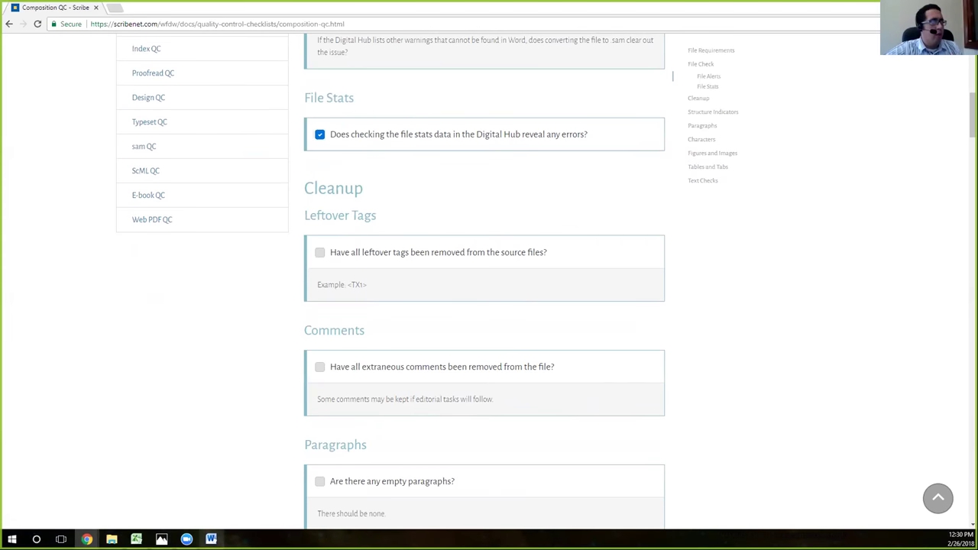
Step: Add the note '[Compose as something.]' after 'Scribe' in the 'Also available by Scribe' heading
left_click(210, 539)
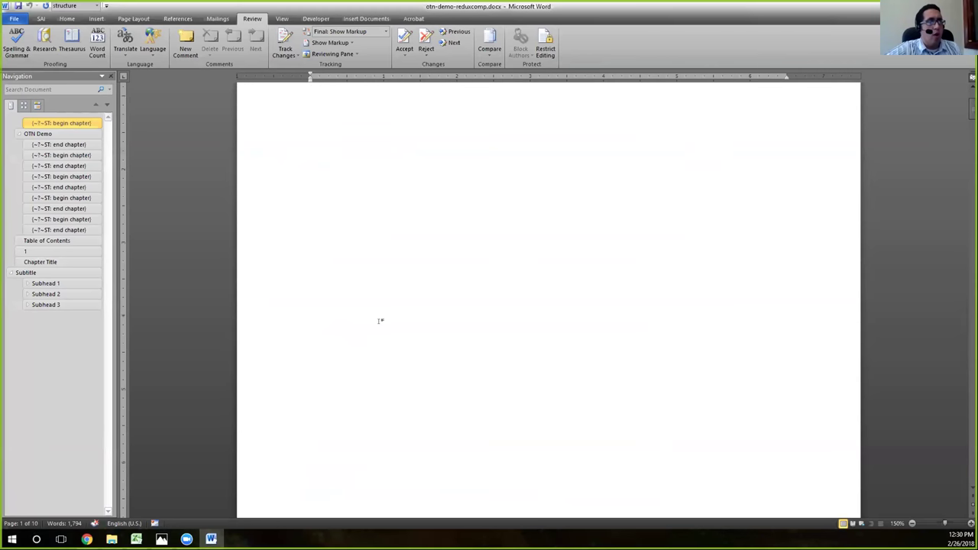
scroll(380, 321, "down", 5)
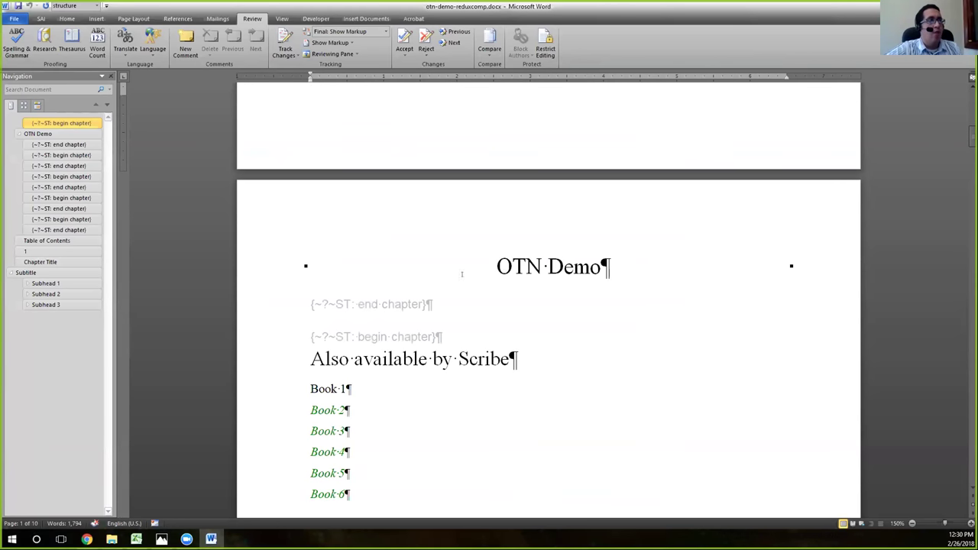
left_click(495, 247)
key("Down")
key("Down")
key("Down")
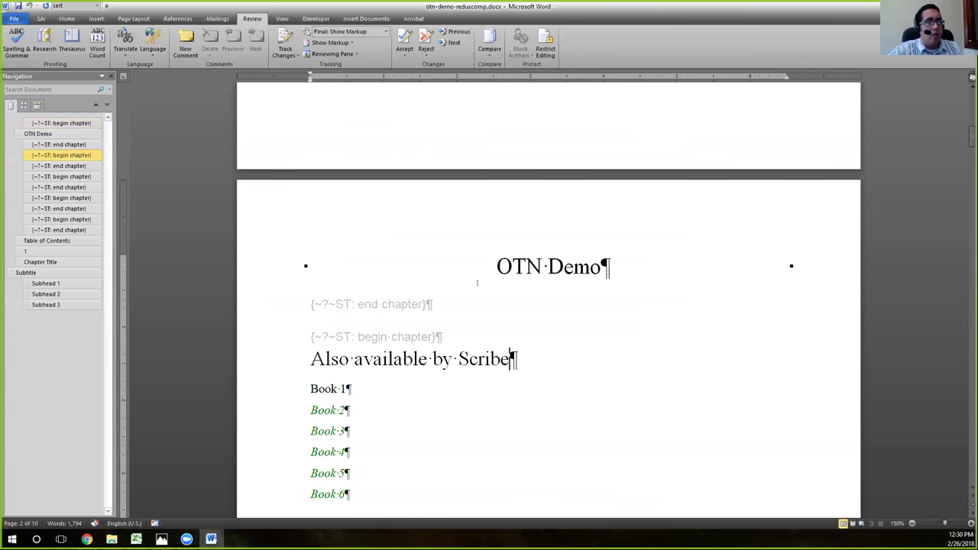
type("[")
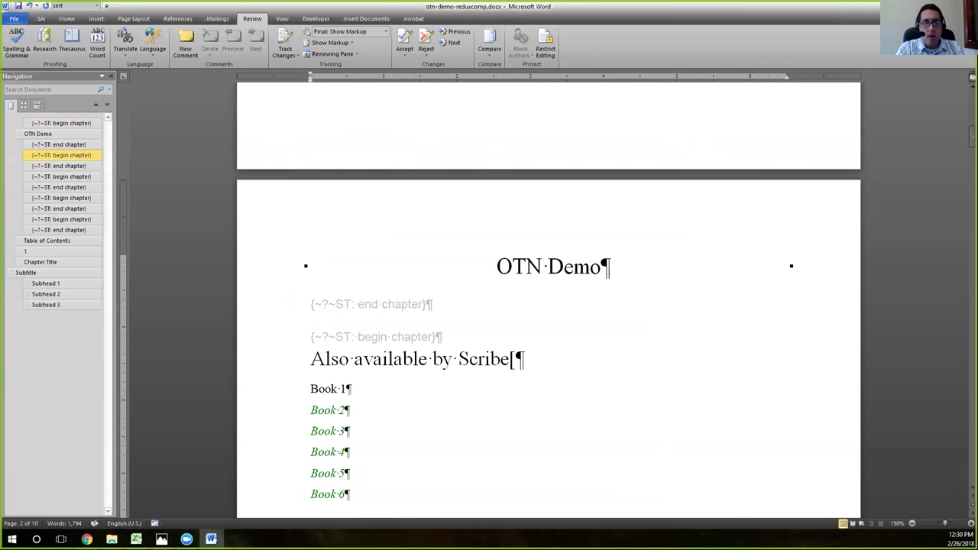
type("Compo")
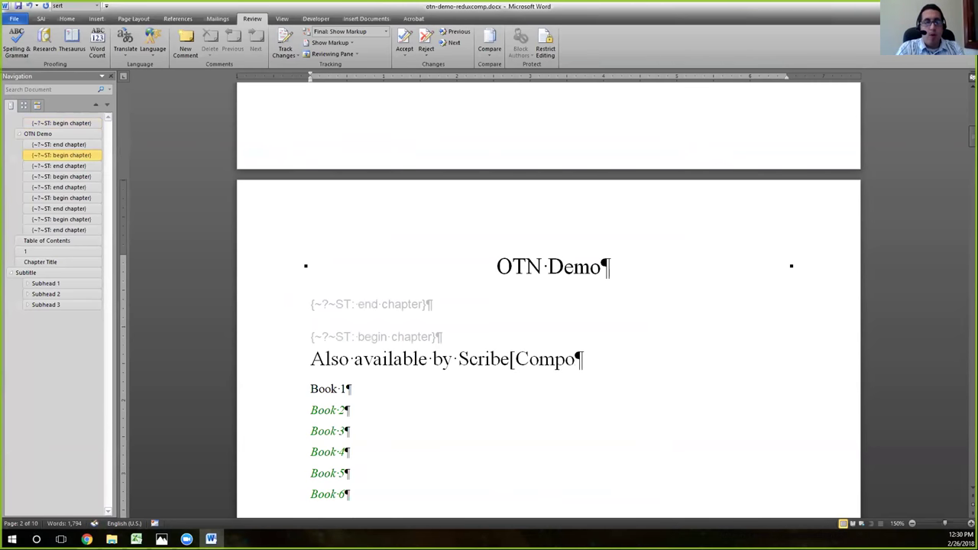
type("ses")
key("BackSpace")
key("BackSpace")
type("e ")
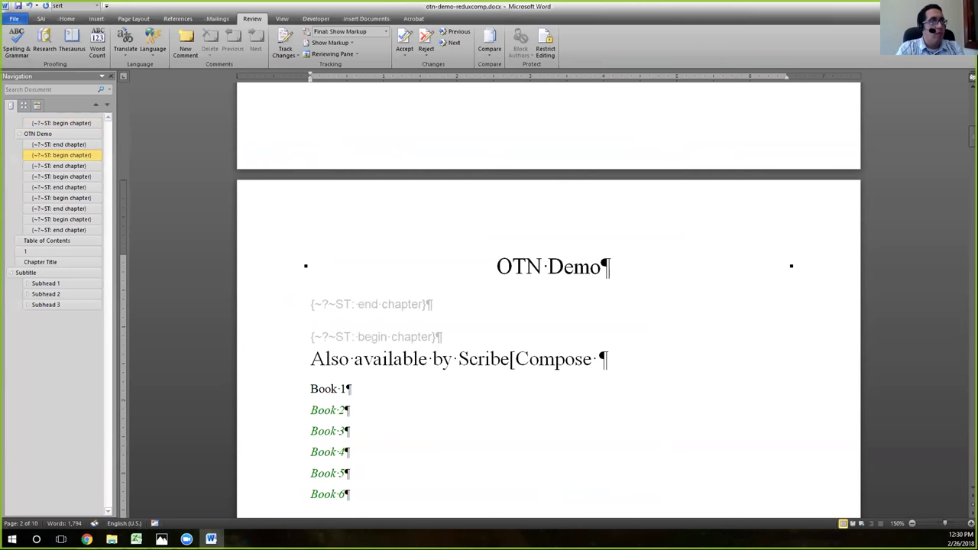
type("as someth")
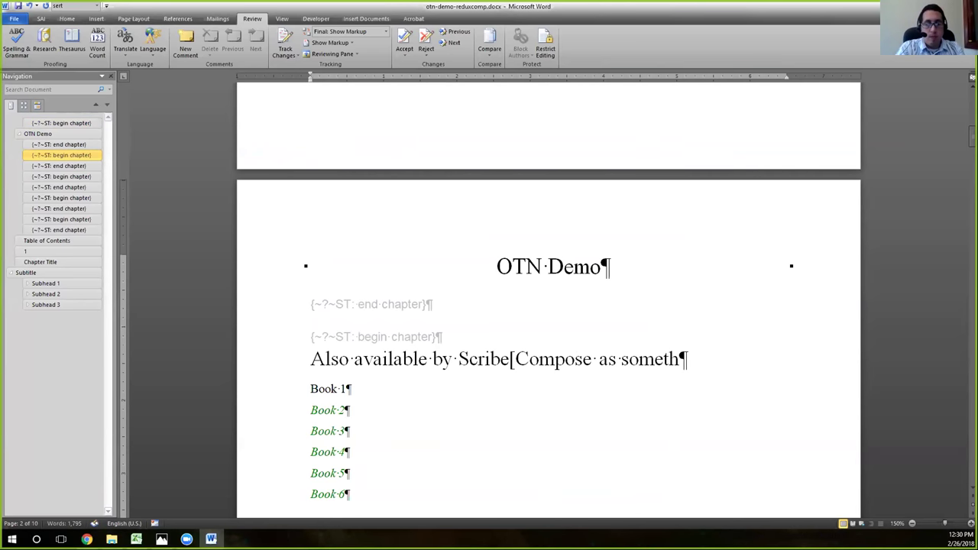
type("ing.]")
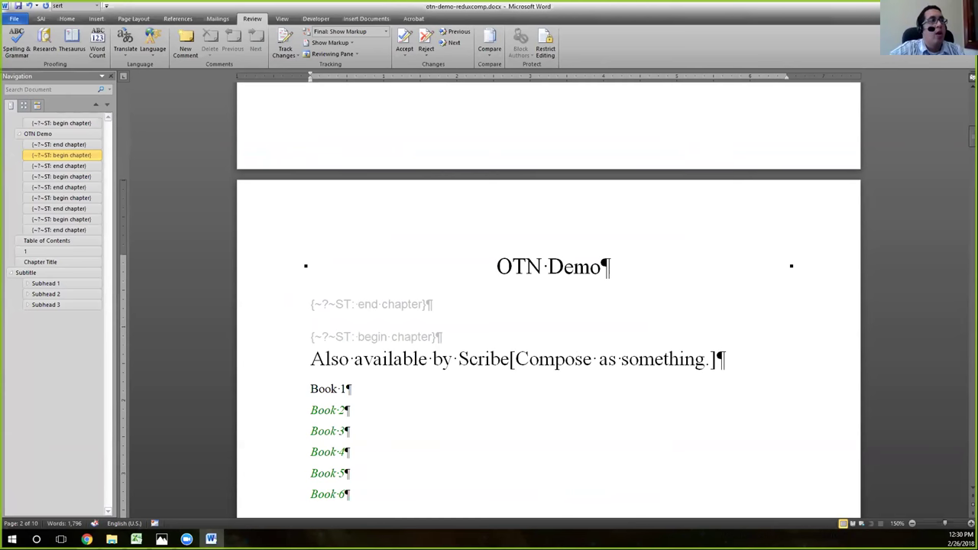
Step: Delete the '[Compose as something.]' note so the heading ends plainly with 'Scribe'
left_click_drag(509, 359, 717, 360)
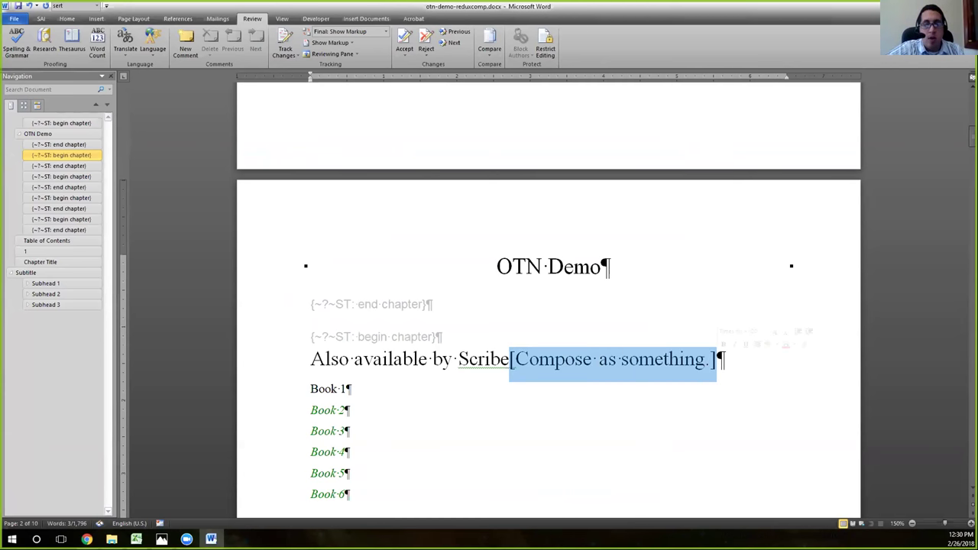
key("Delete")
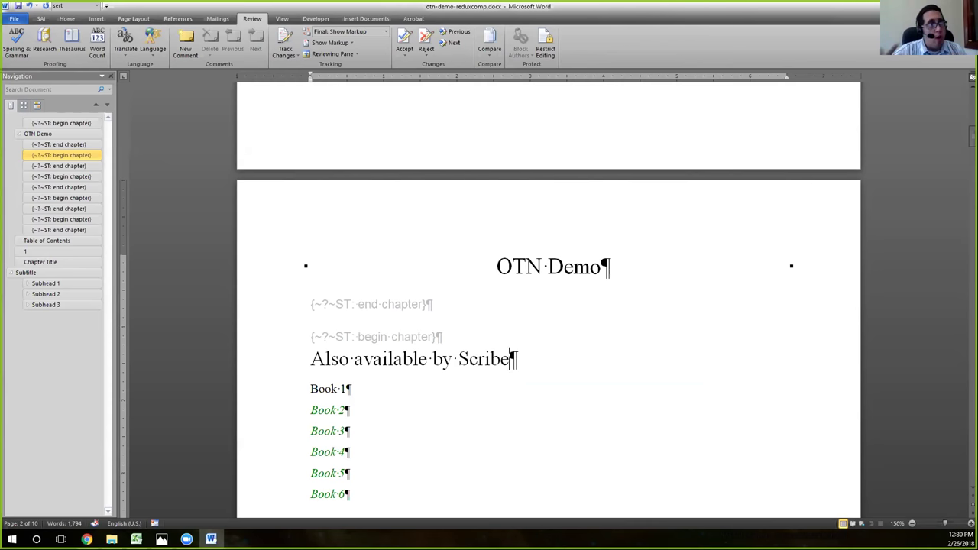
scroll(548, 306, "down", 10)
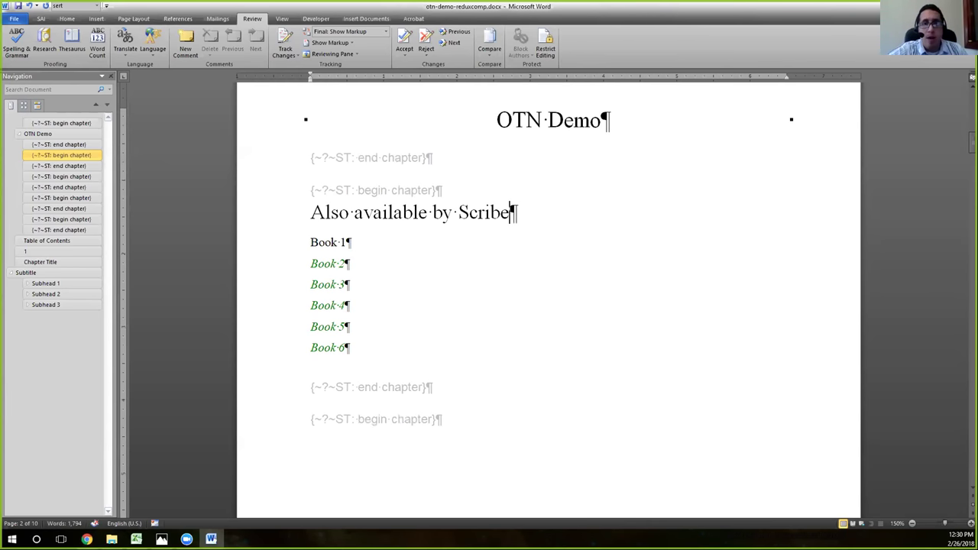
scroll(549, 305, "up", 5)
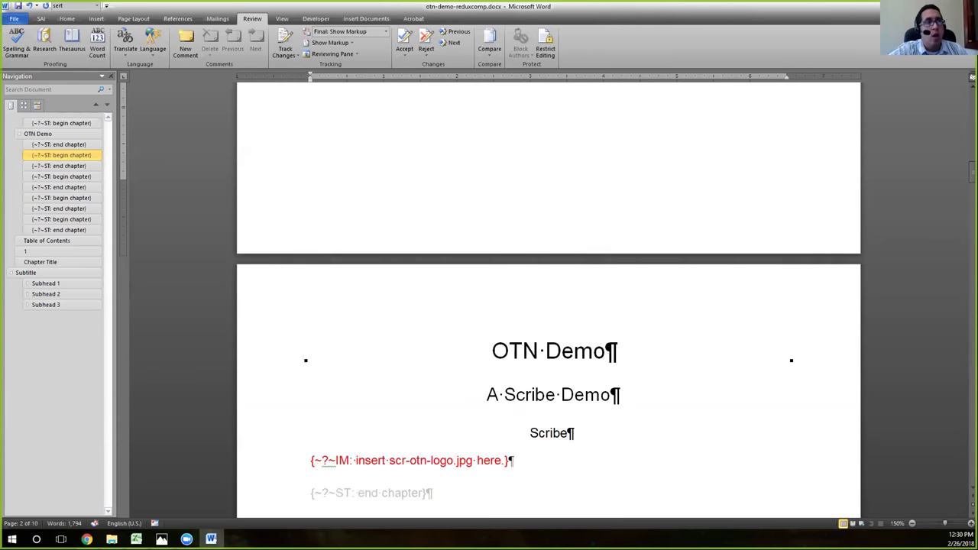
scroll(549, 306, "down", 3)
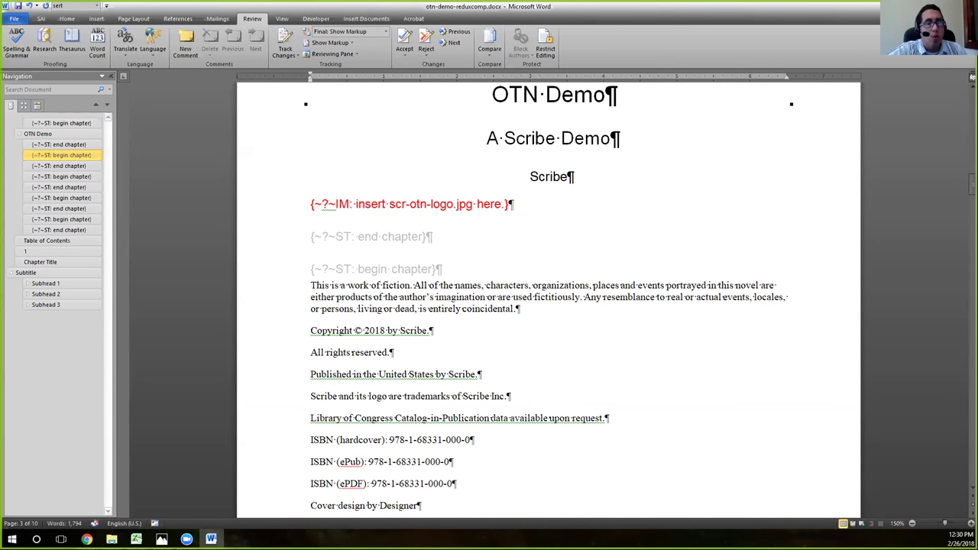
scroll(549, 305, "up", 3)
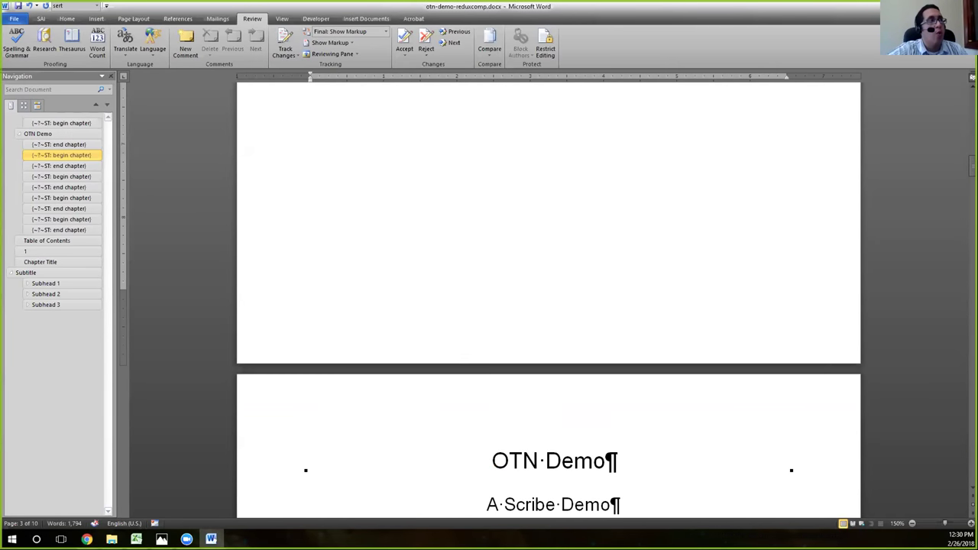
scroll(549, 305, "down", 3)
scroll(549, 306, "up", 5)
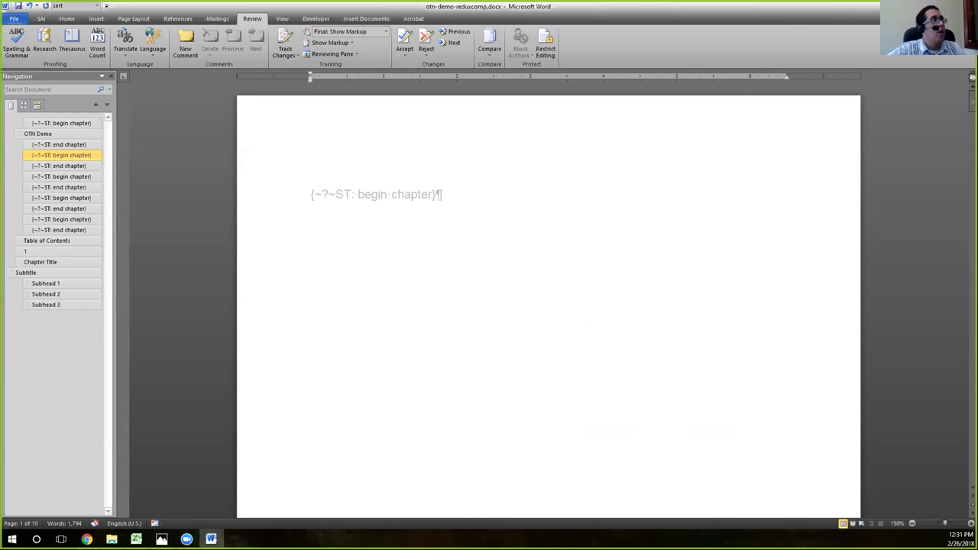
Step: Search the document for '<' in the Navigation pane and confirm it finds no matches
left_click(52, 88)
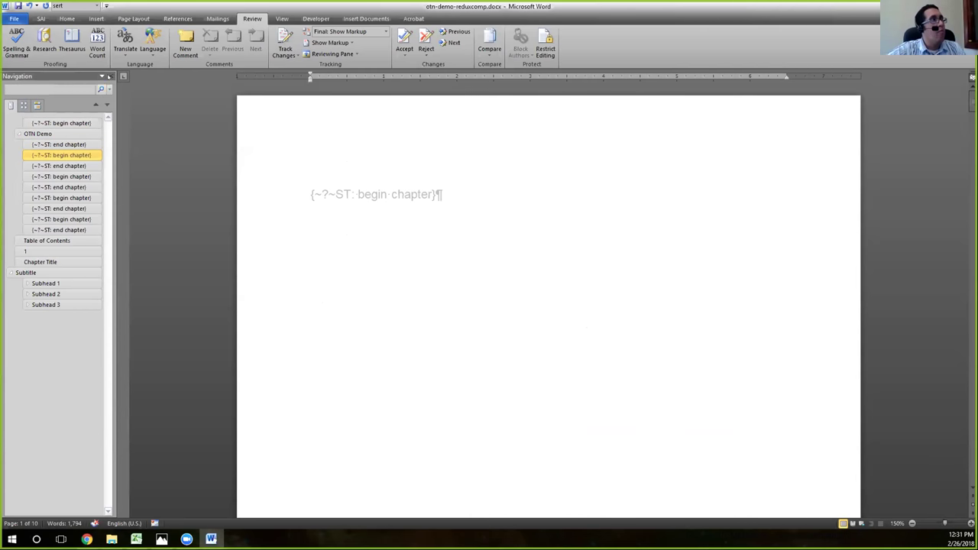
left_click(111, 76)
key("ctrl+f")
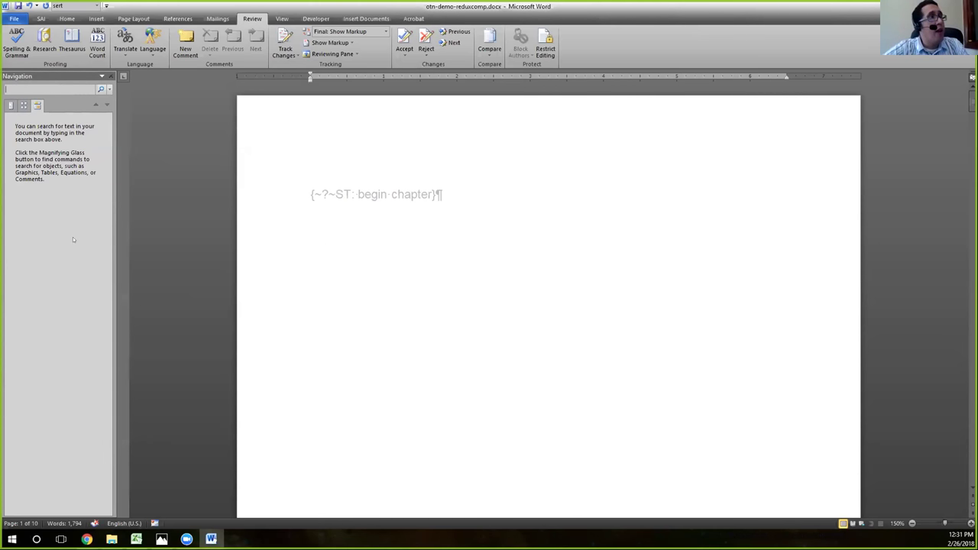
left_click(363, 186)
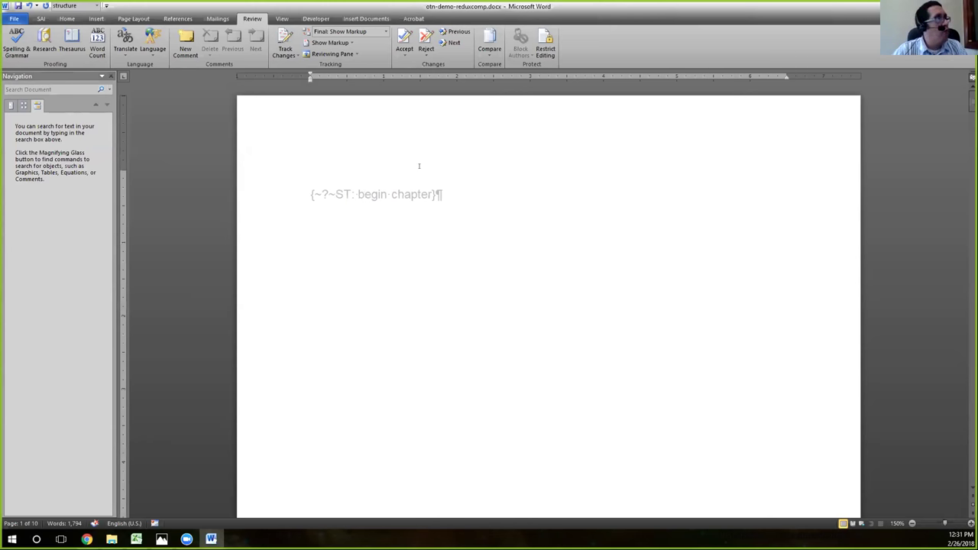
left_click(52, 87)
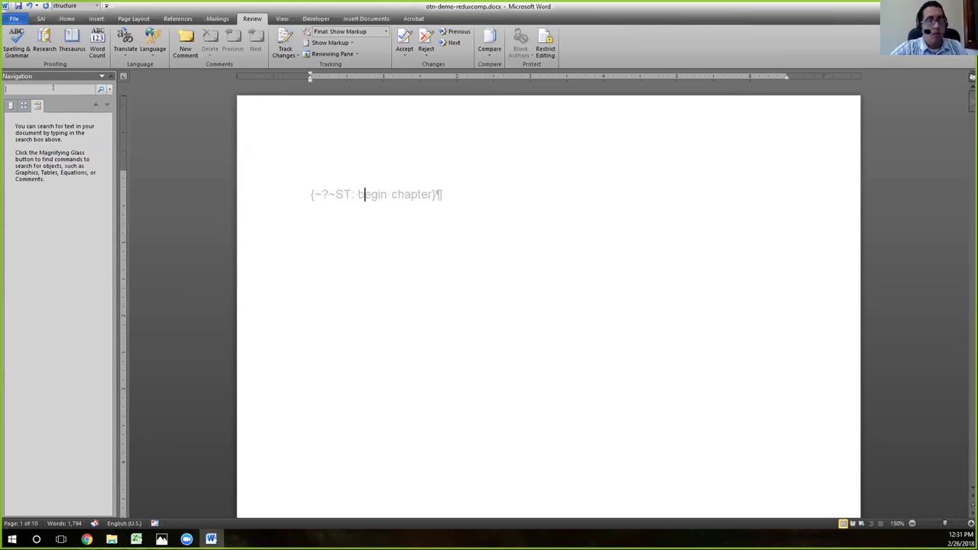
type("<")
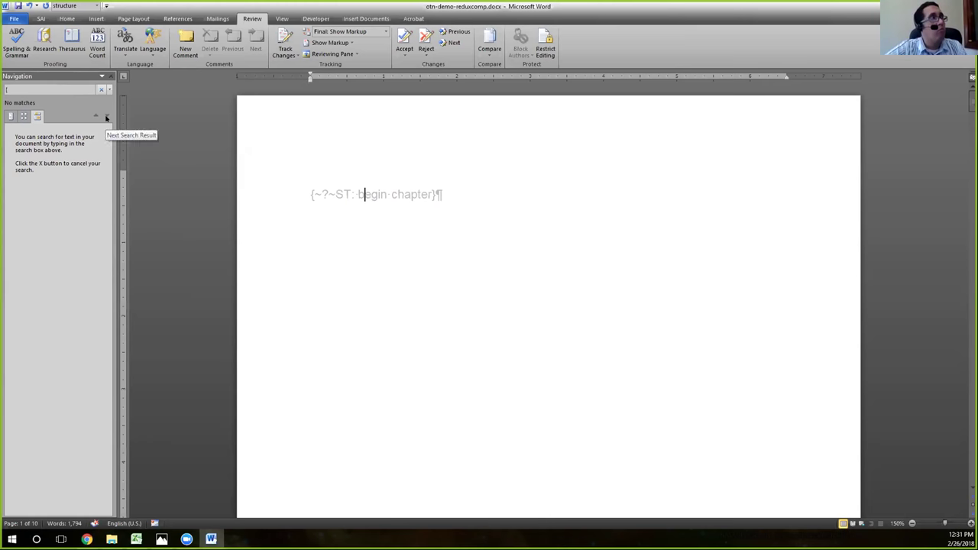
left_click(100, 91)
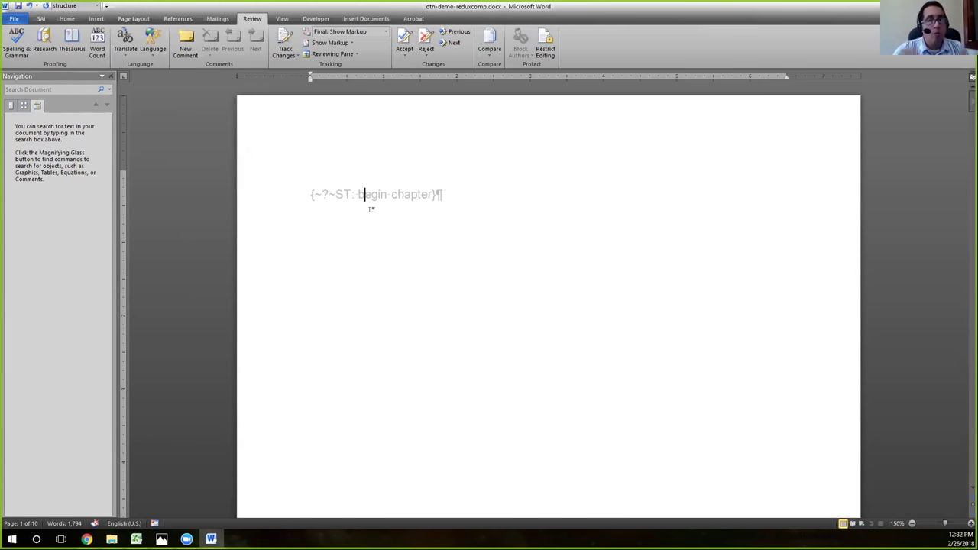
Step: Scroll through every page of the document down to Table 1.1 on the last page
scroll(402, 254, "down", 2)
scroll(402, 254, "down", 20)
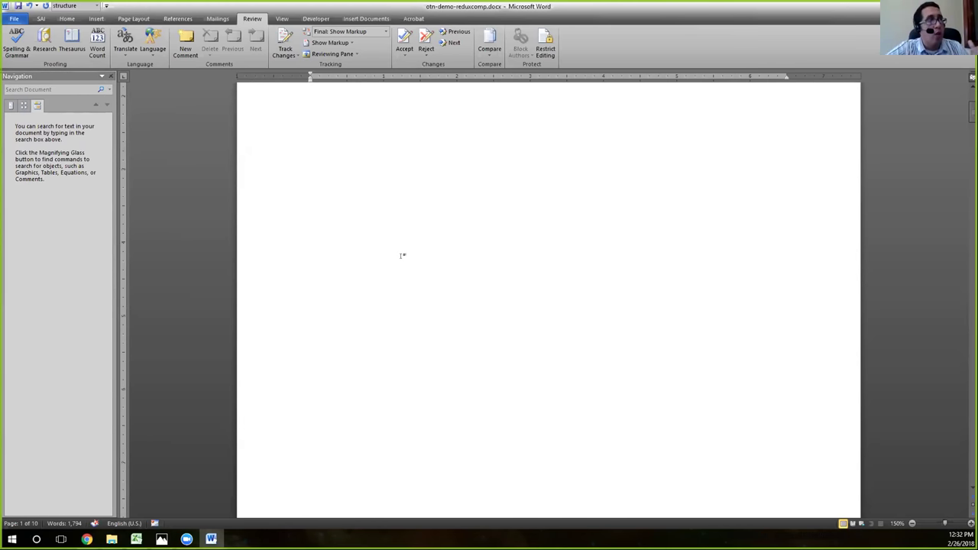
scroll(401, 256, "down", 20)
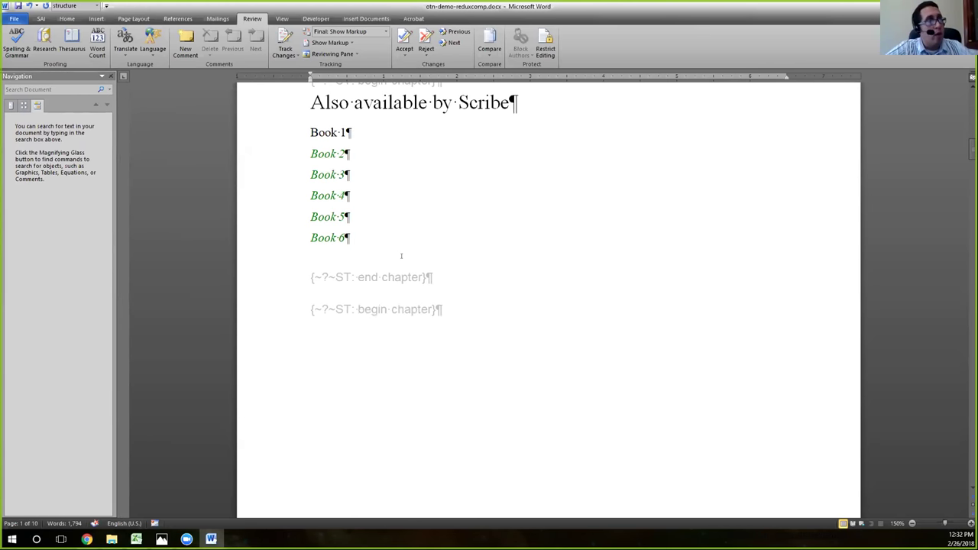
scroll(401, 256, "down", 20)
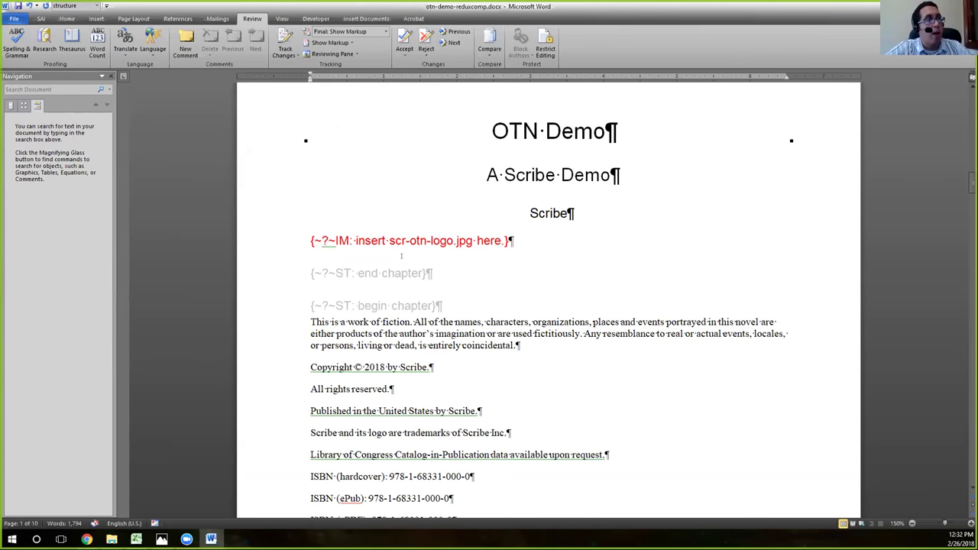
scroll(401, 259, "down", 10)
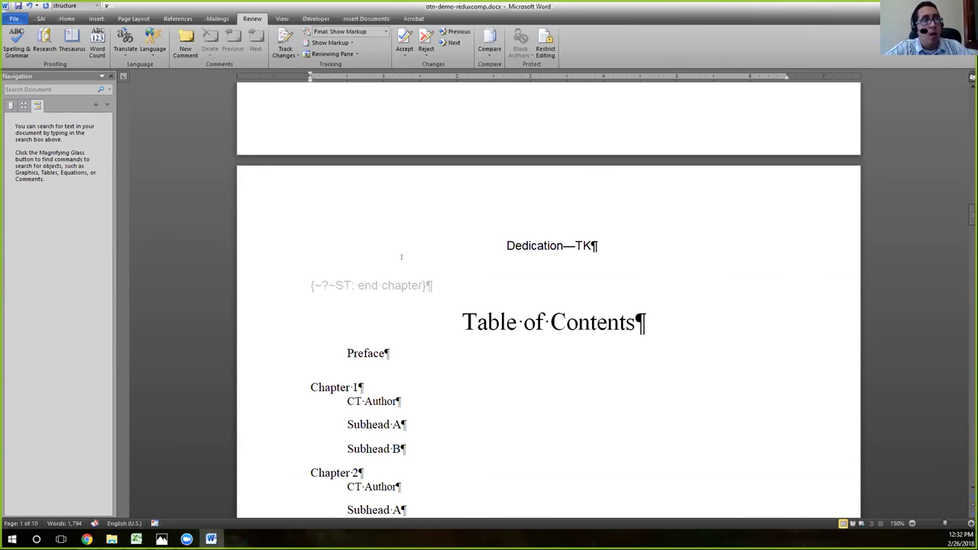
scroll(401, 256, "down", 15)
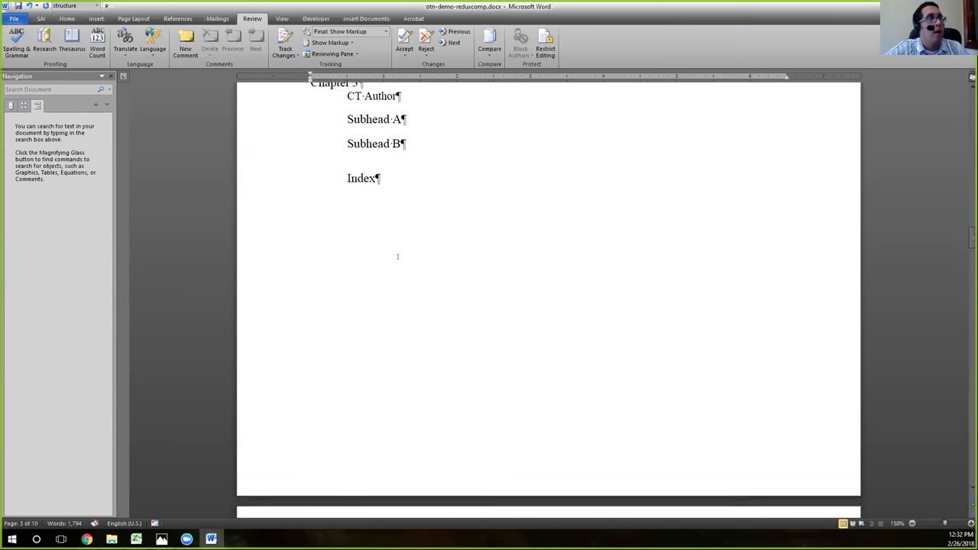
scroll(402, 257, "down", 15)
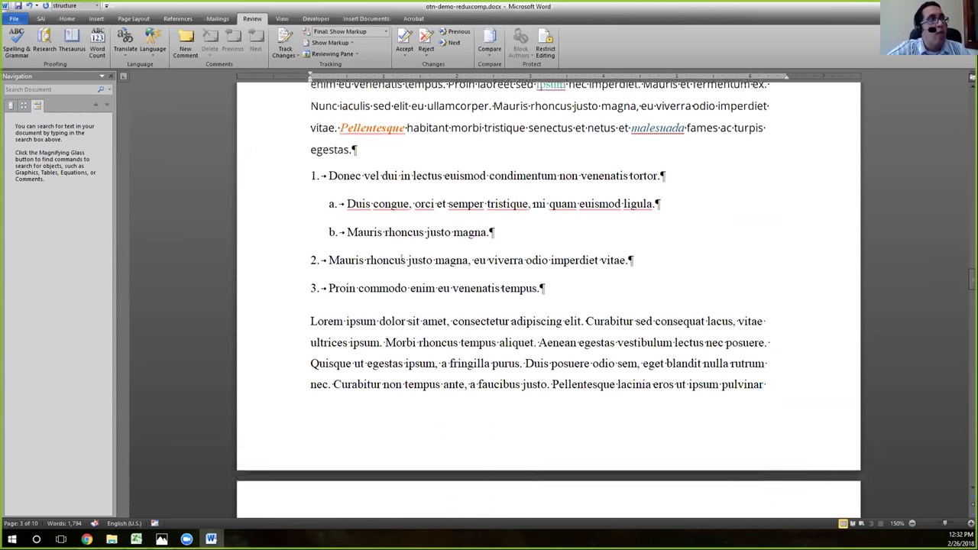
scroll(401, 258, "down", 15)
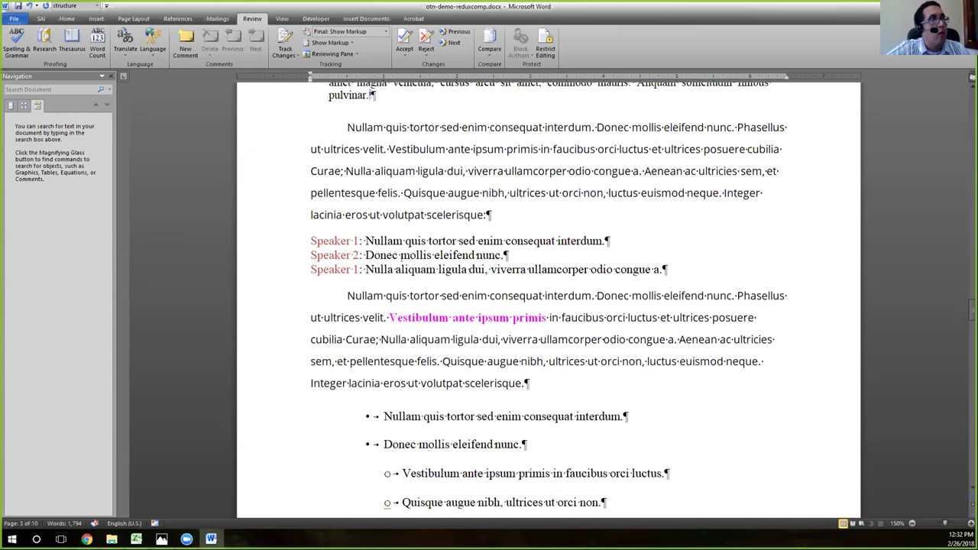
scroll(401, 258, "down", 15)
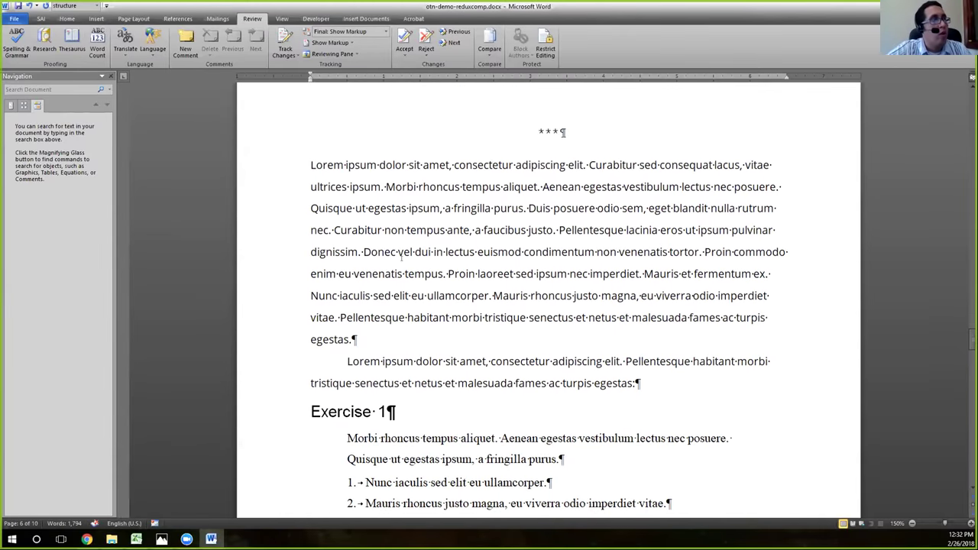
scroll(401, 258, "down", 15)
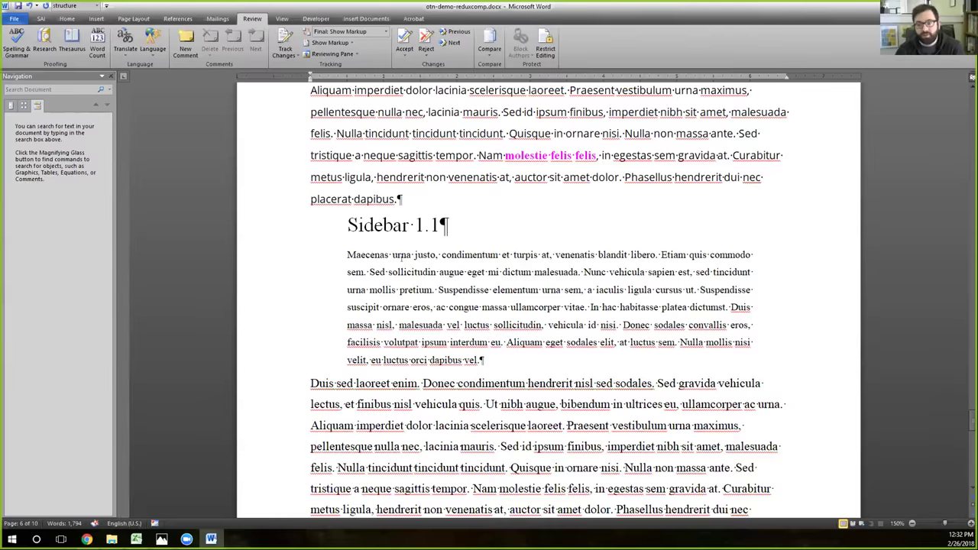
scroll(403, 258, "down", 15)
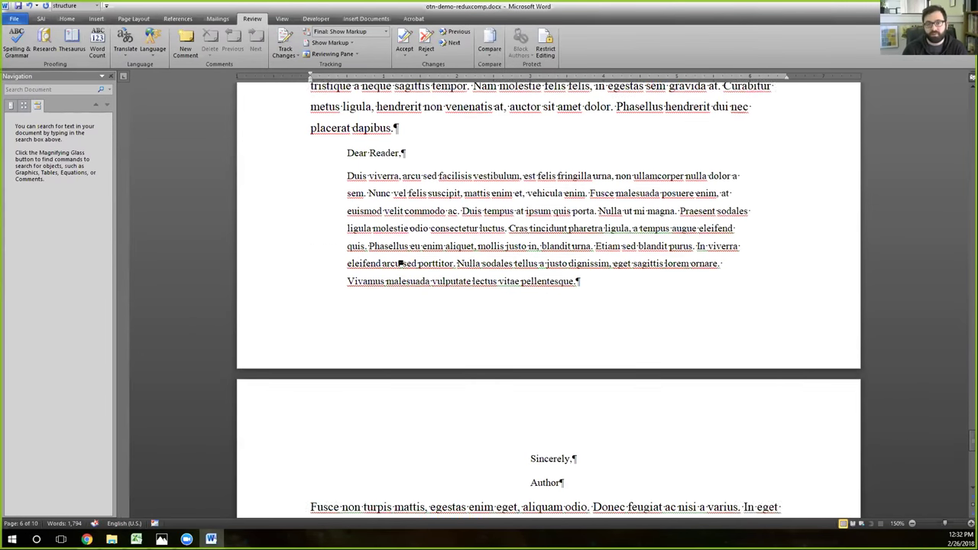
scroll(401, 263, "down", 12)
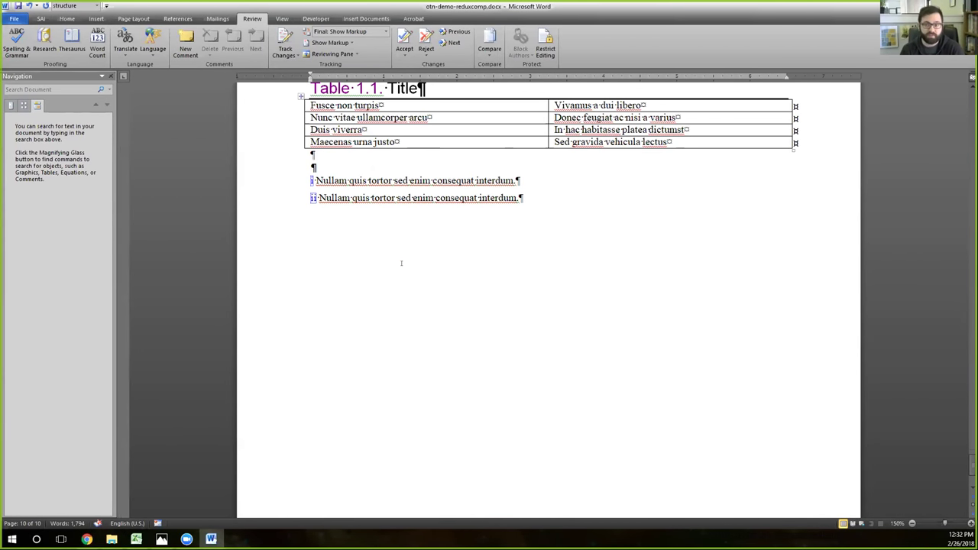
scroll(401, 263, "up", 3)
Step: Return to the start of the document and clear the Navigation pane search
key("ctrl+Home")
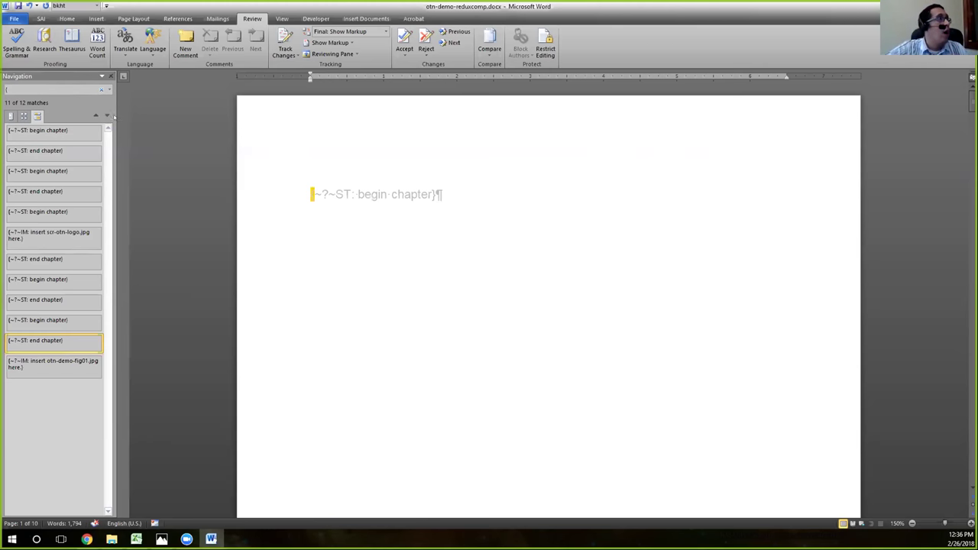
left_click(100, 90)
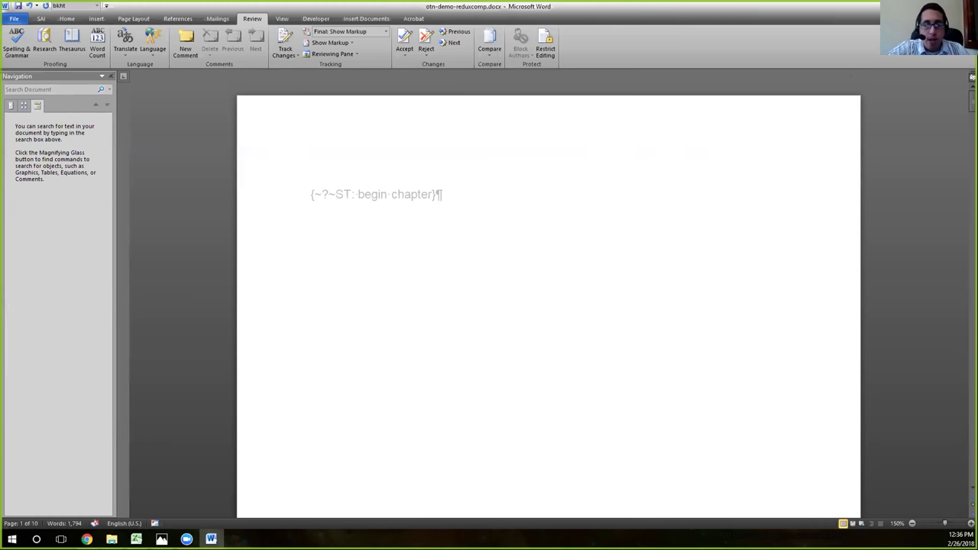
Step: Tick 'Have all leftover tags been removed from the source files?' in the QC checklist
mouse_move(87, 540)
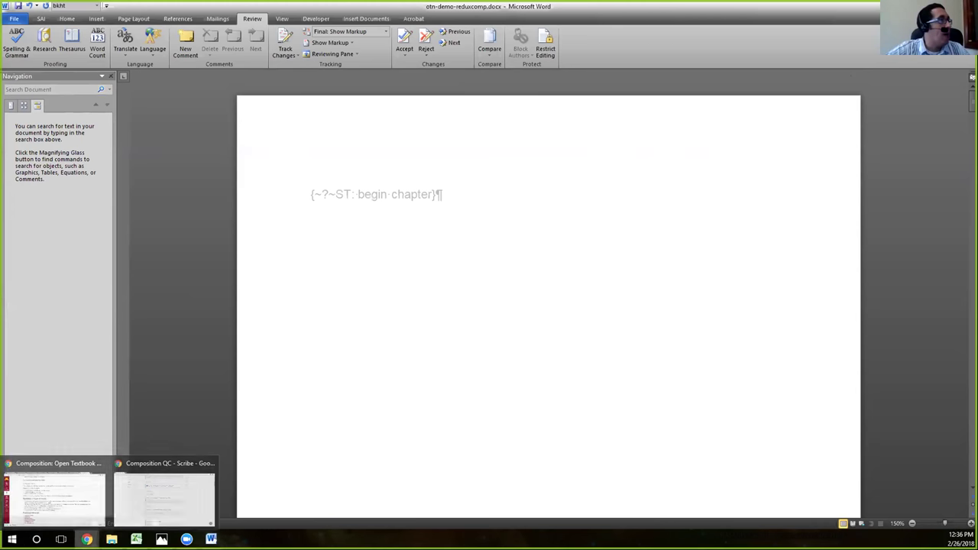
left_click(198, 482)
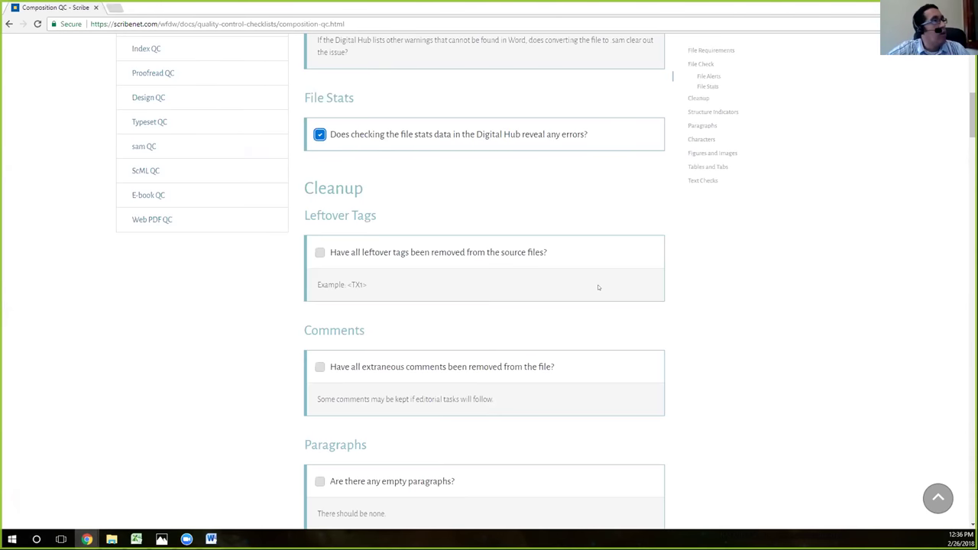
left_click(319, 252)
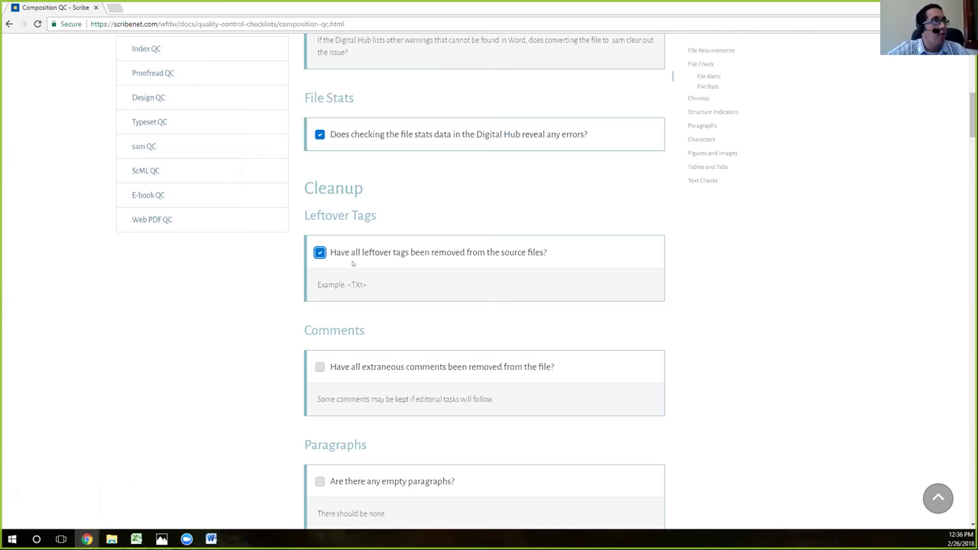
scroll(352, 263, "down", 1)
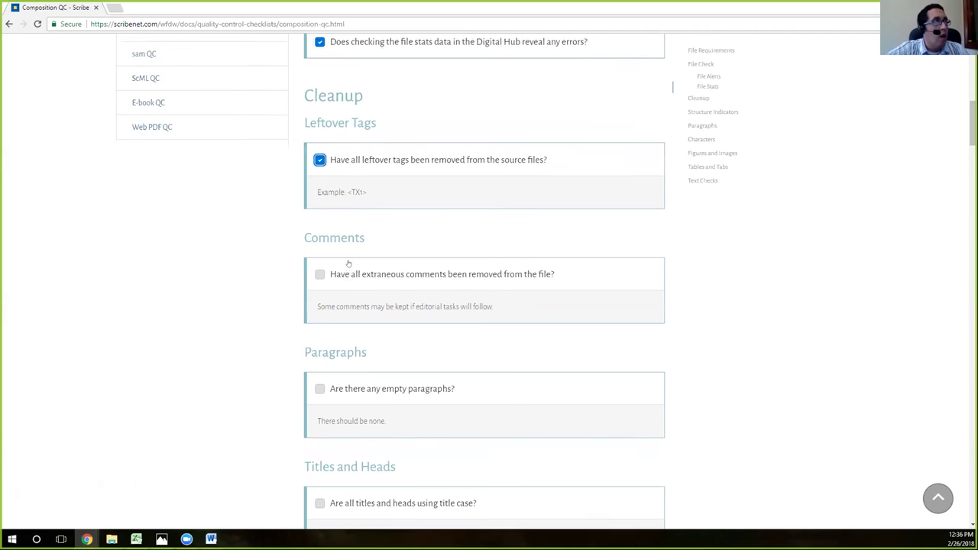
scroll(389, 266, "down", 1)
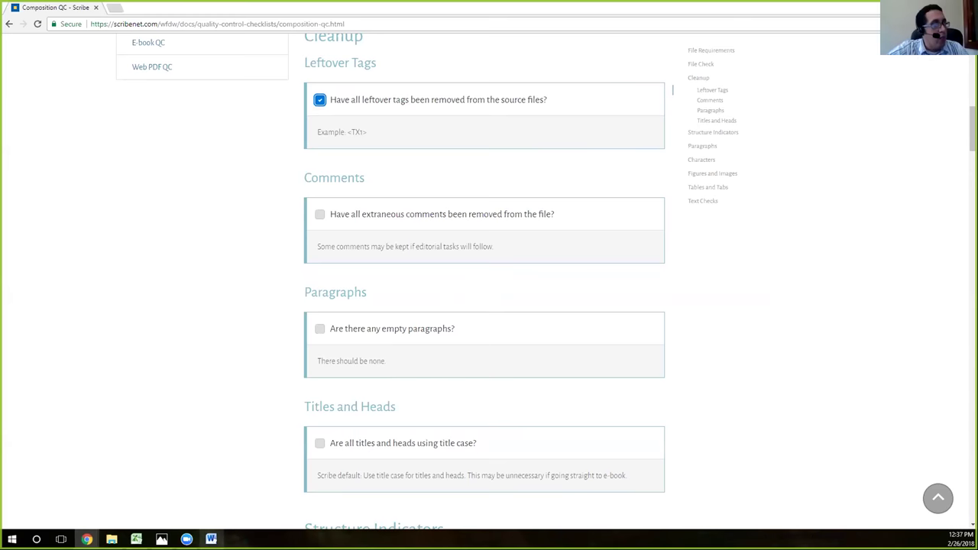
left_click(211, 539)
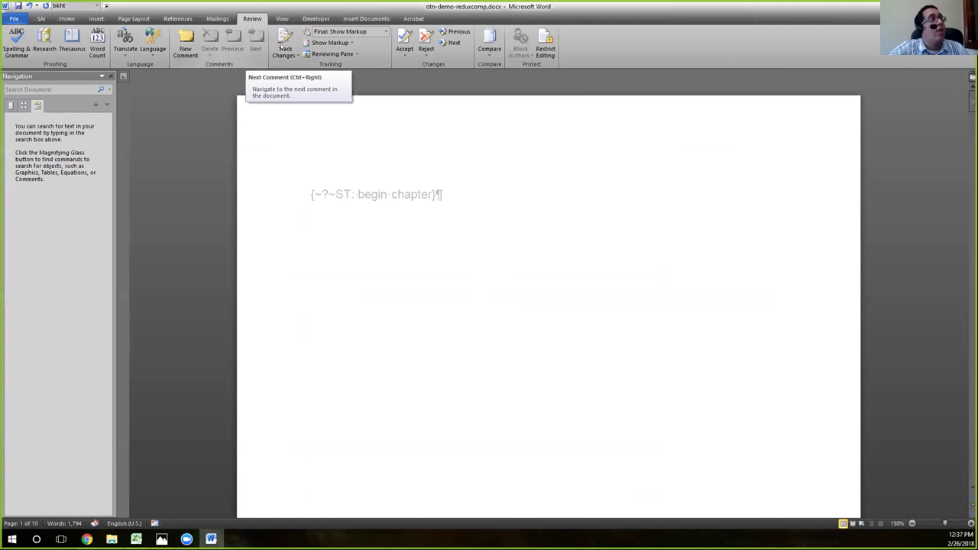
Step: Check the SAI add-in tools, then select the OTN Demo title on page 2
left_click(40, 18)
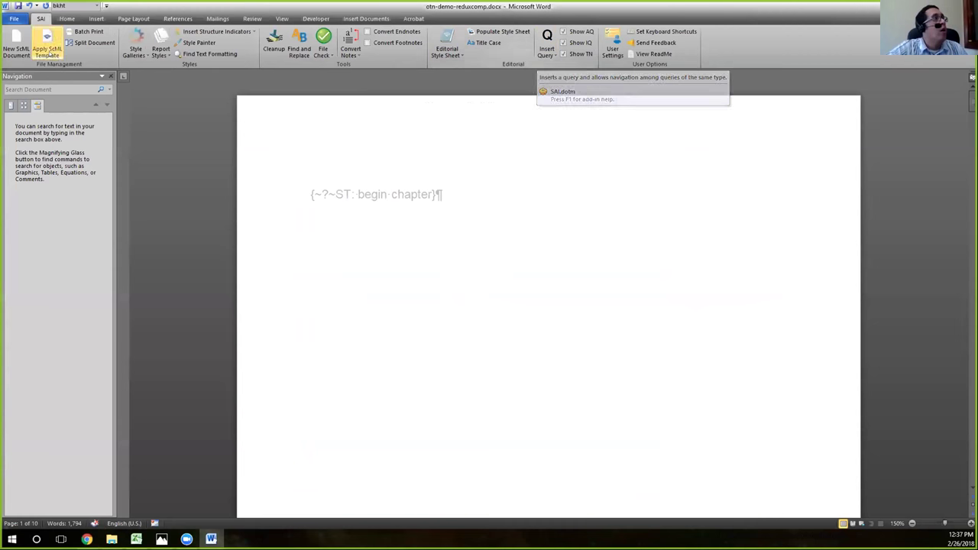
left_click(252, 18)
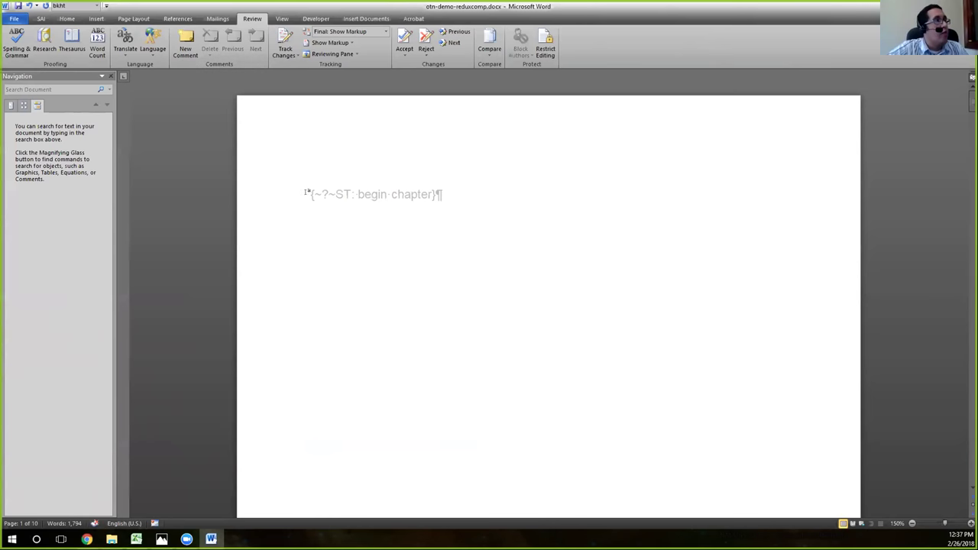
scroll(371, 306, "down", 10)
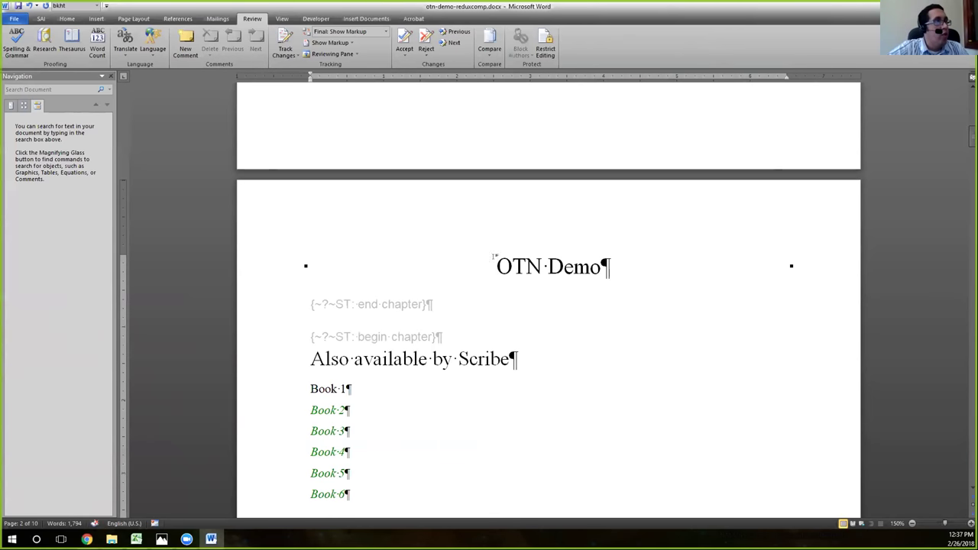
left_click_drag(497, 267, 627, 247)
Step: Add a comment reading 'This should be the title.' to the OTN Demo title
left_click(191, 50)
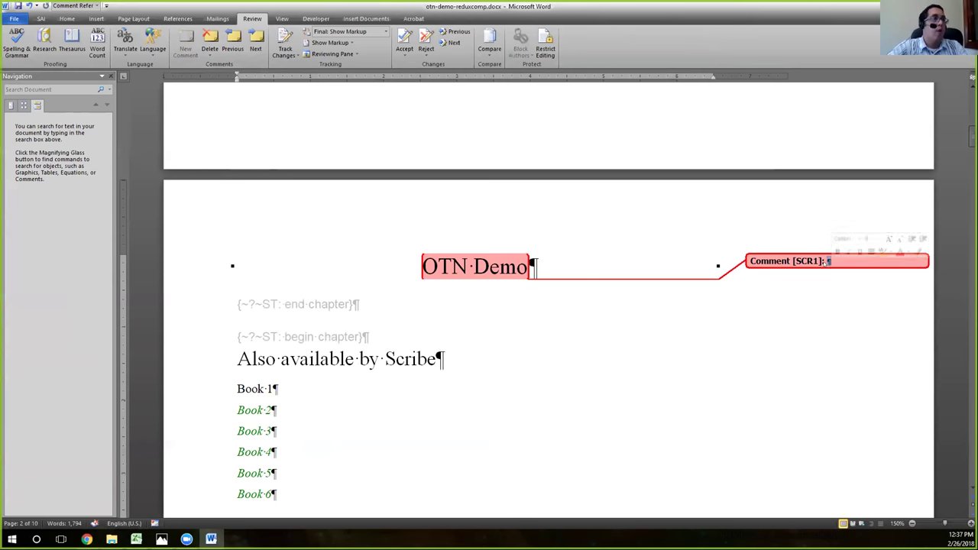
type("This sh")
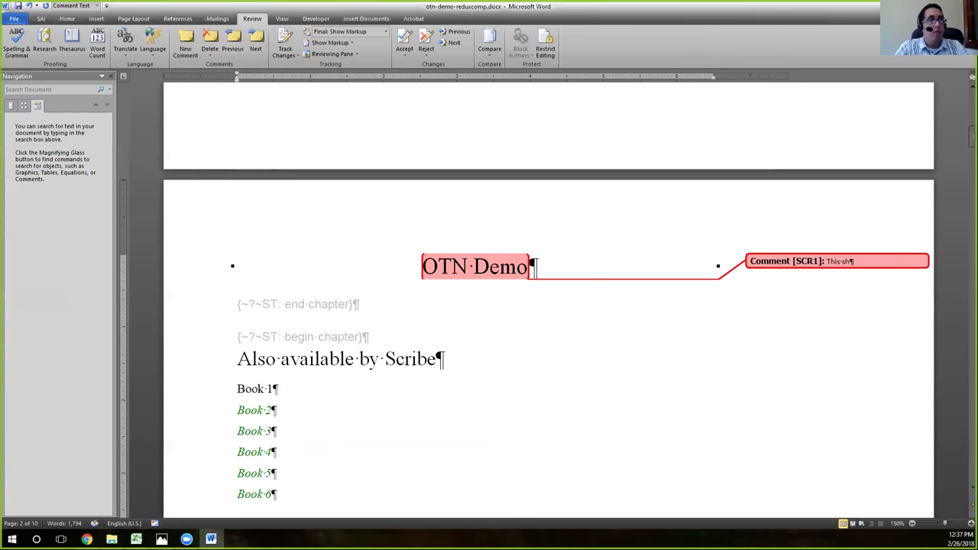
type("ould be the title.")
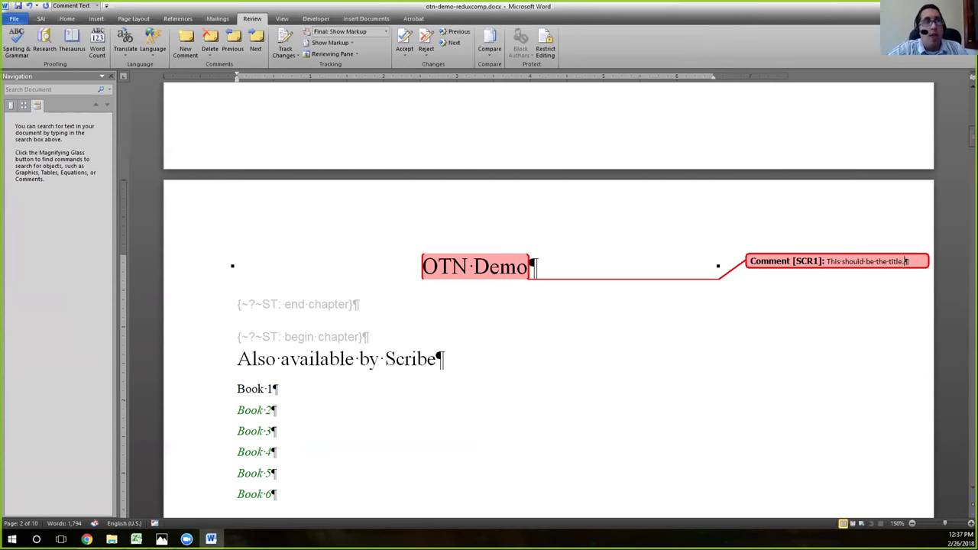
key("Home")
scroll(535, 321, "up", 5)
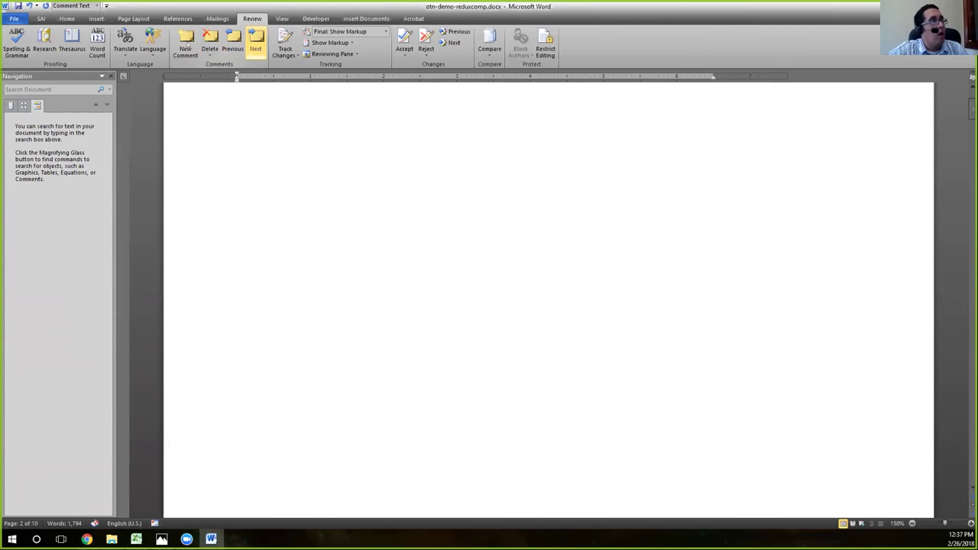
Step: Go to the next comment, searching from the document start, and select its text 'This should be the title.'
left_click(256, 43)
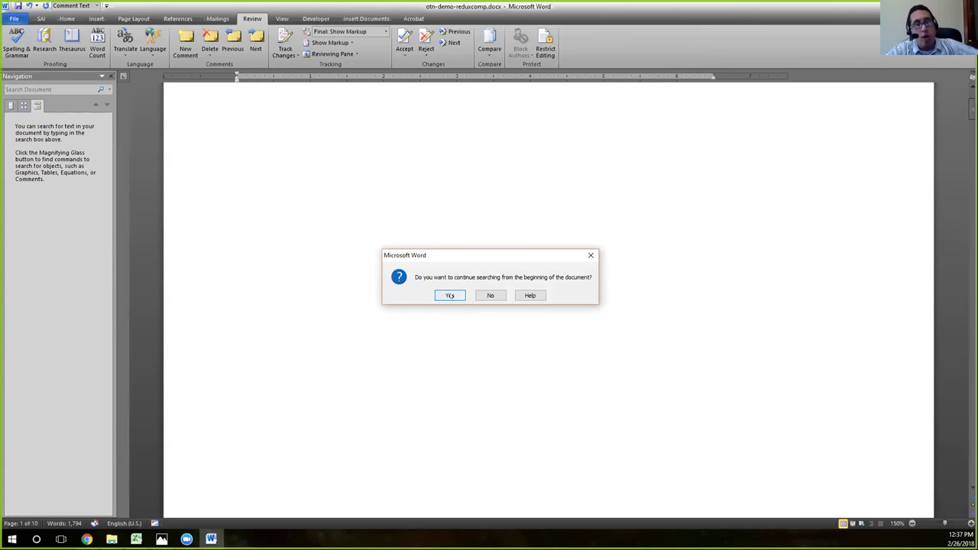
left_click(449, 296)
scroll(467, 291, "down", 2)
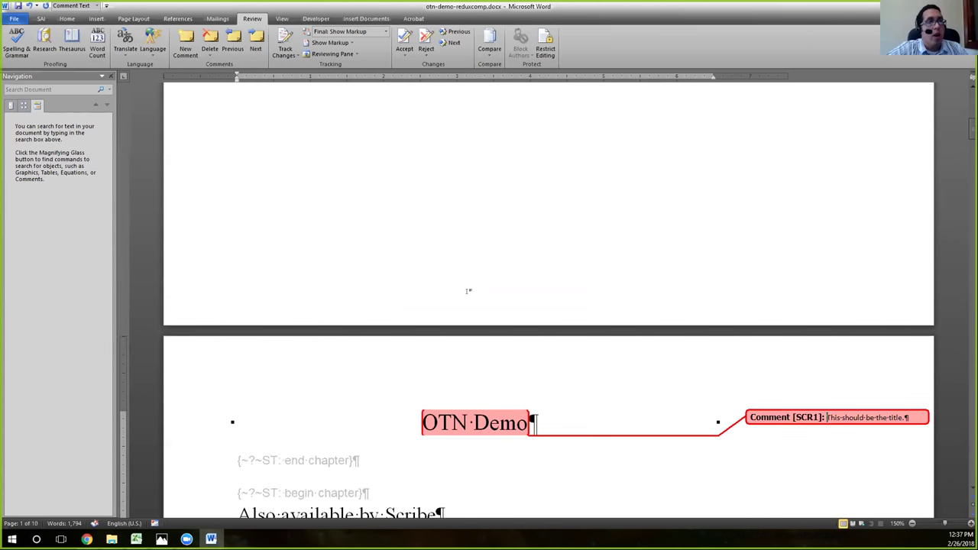
left_click(827, 417)
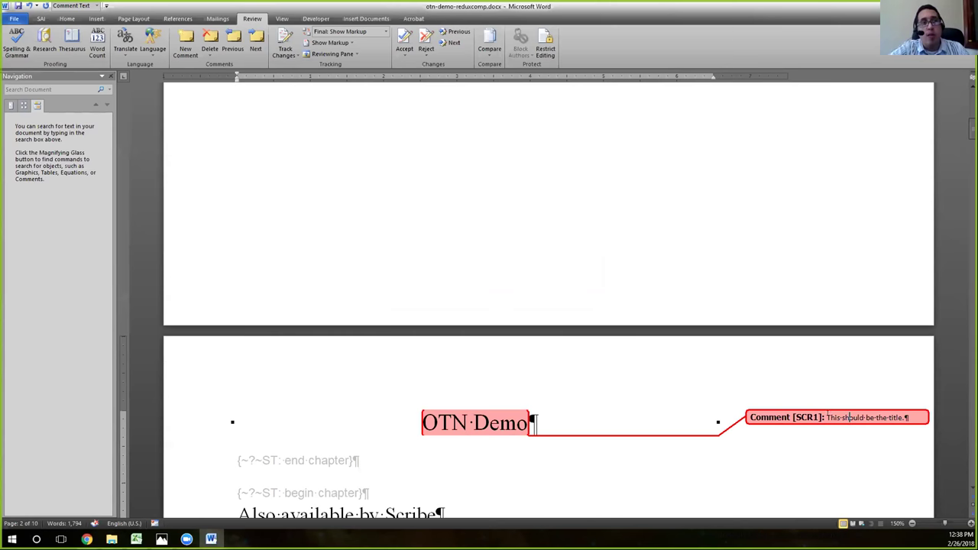
left_click_drag(825, 417, 907, 417)
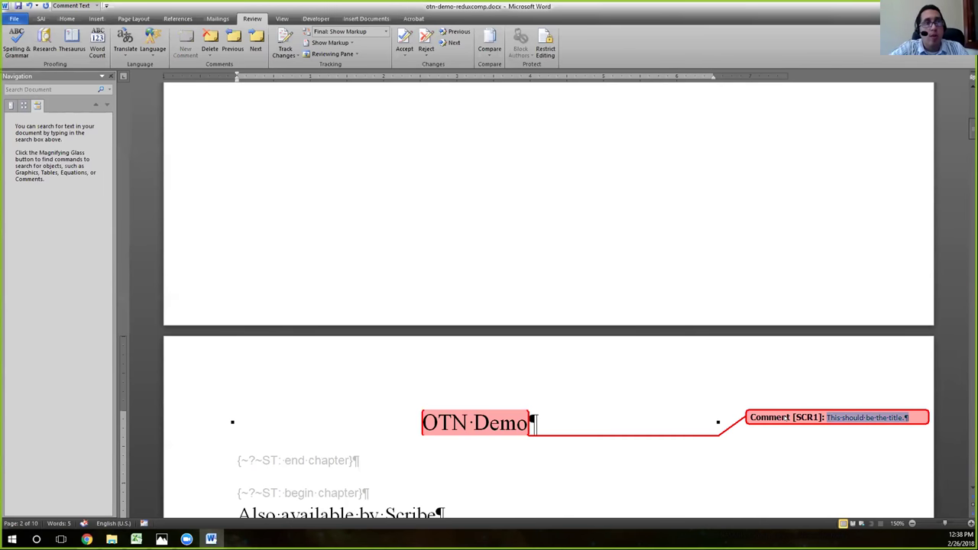
Step: Delete all comments in the document
right_click(786, 419)
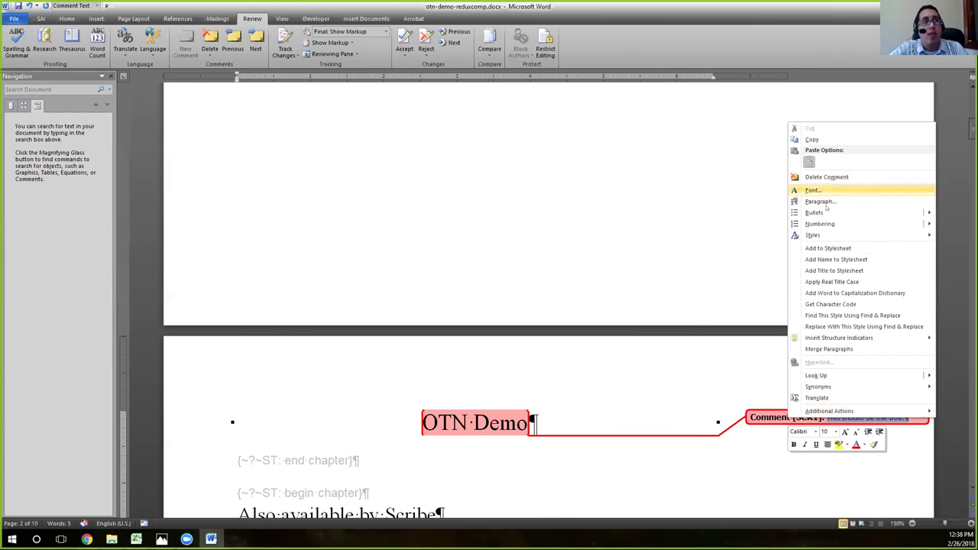
key("Escape")
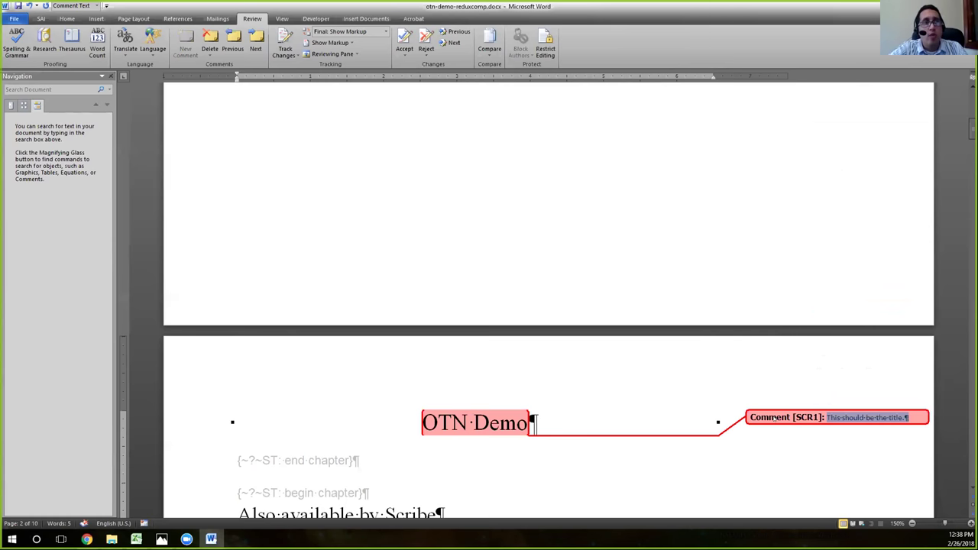
right_click(771, 419)
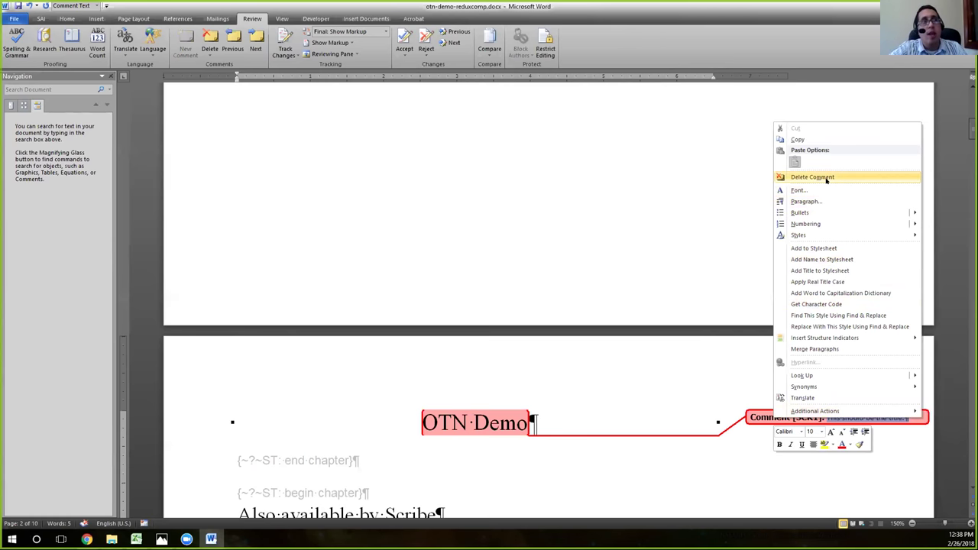
key("Escape")
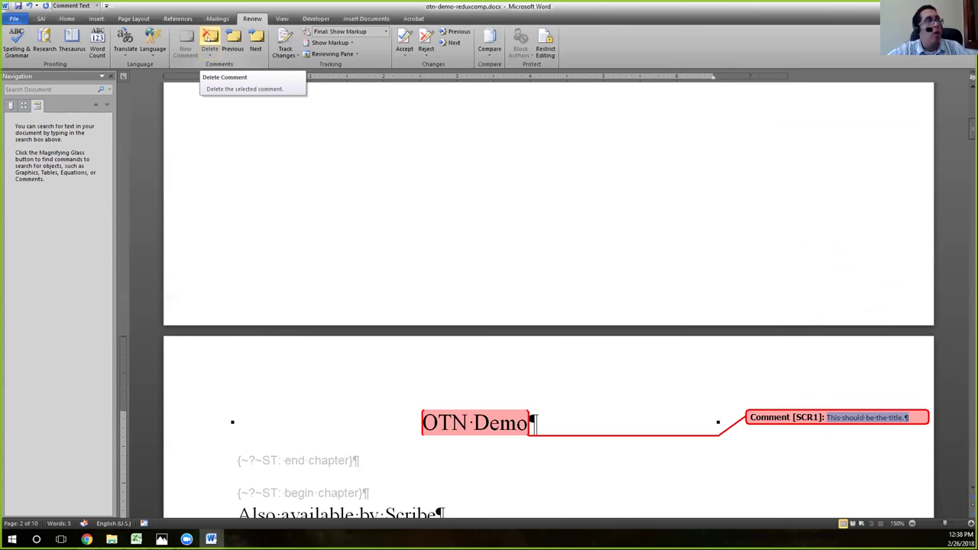
left_click(208, 51)
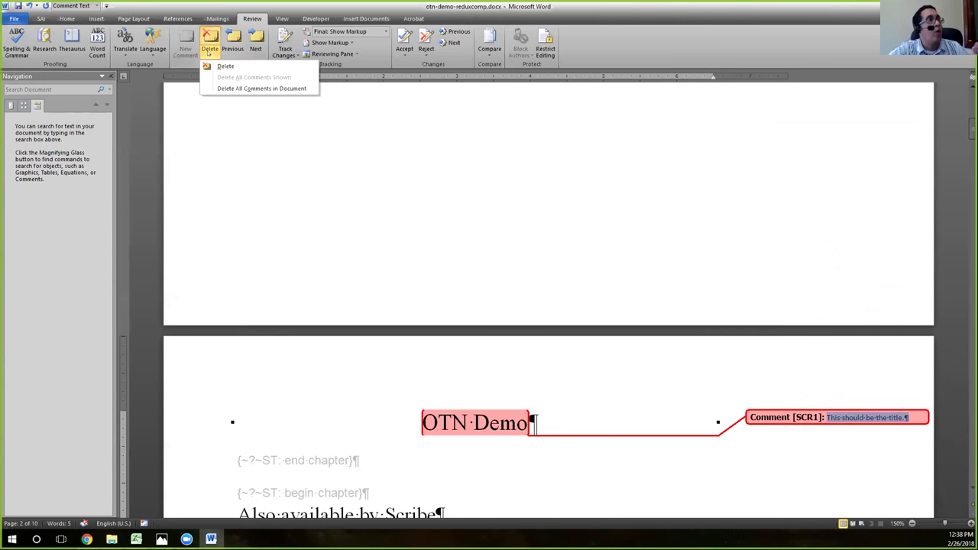
left_click(258, 89)
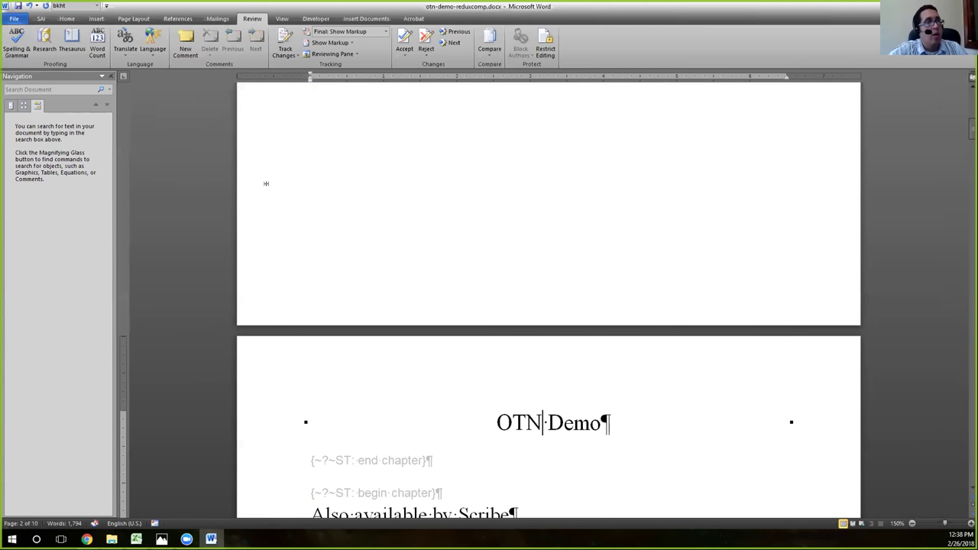
key("Right")
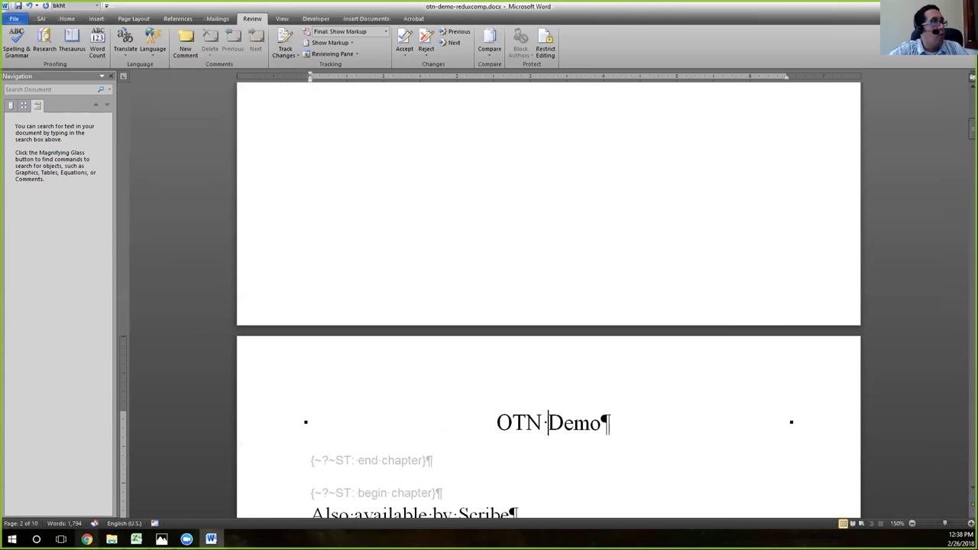
Step: Tick the extraneous comments item in the Composition QC checklist
mouse_move(86, 539)
left_click(164, 493)
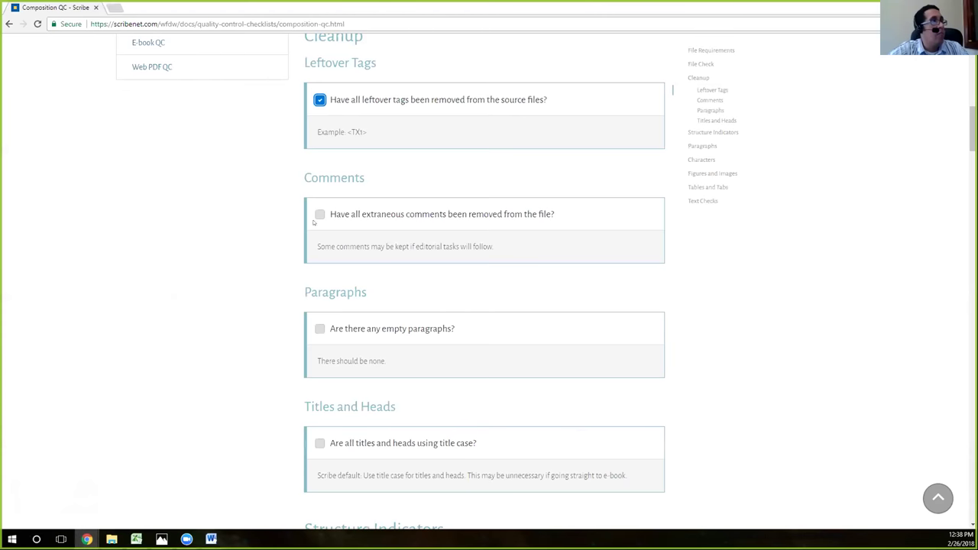
left_click(319, 214)
scroll(319, 223, "down", 1)
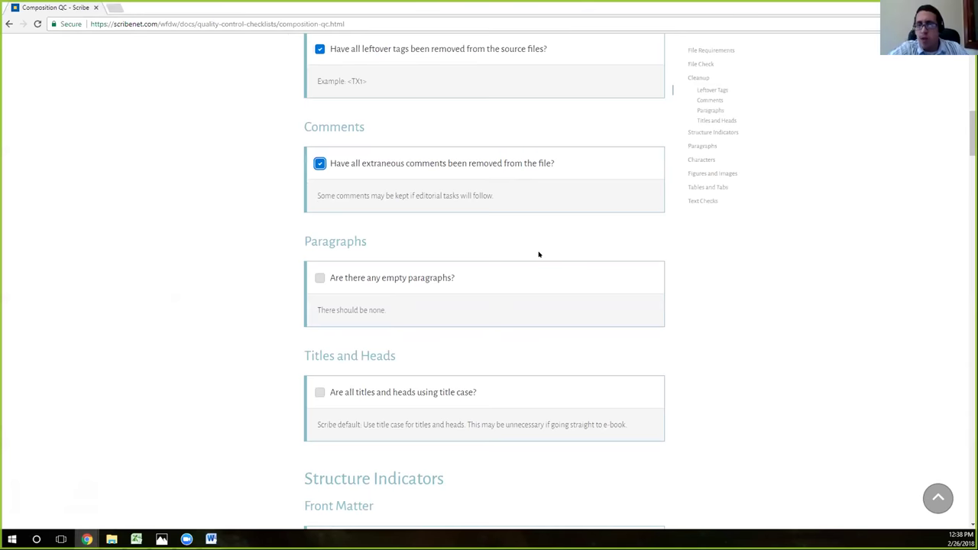